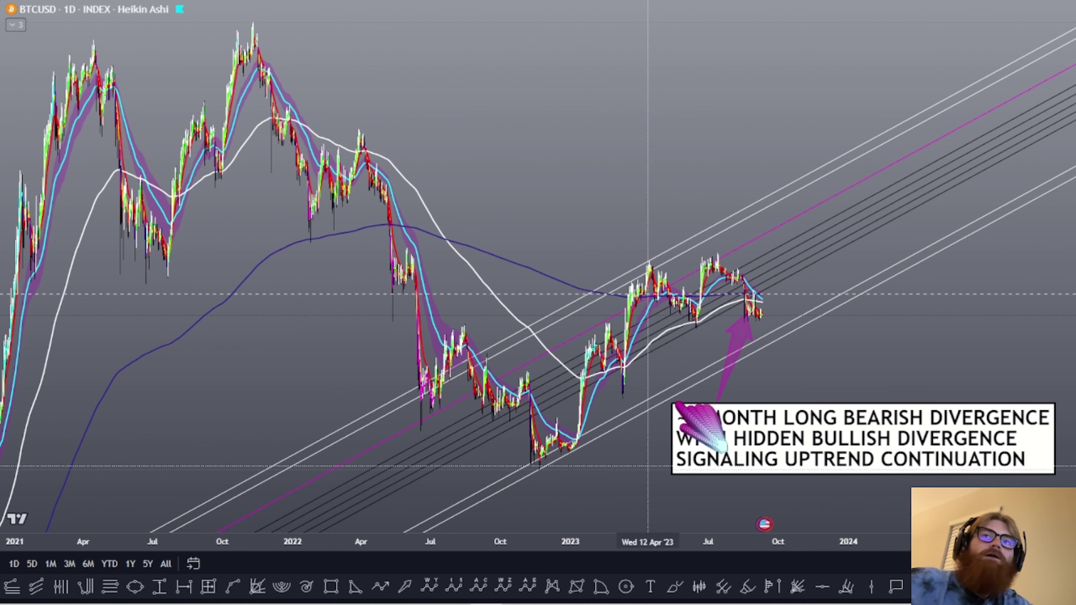
Mark the two late-2022 lows with small yellow dots
{"action": "left_click", "coordinate": [748, 587]}
{"action": "left_click", "coordinate": [540, 468]}
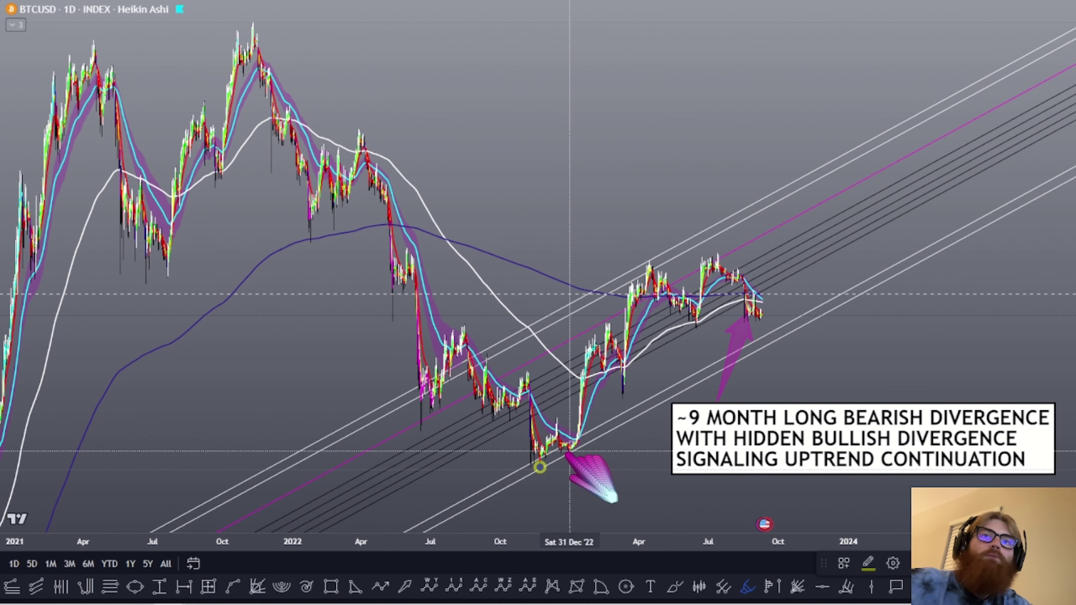
{"action": "left_click", "coordinate": [570, 451]}
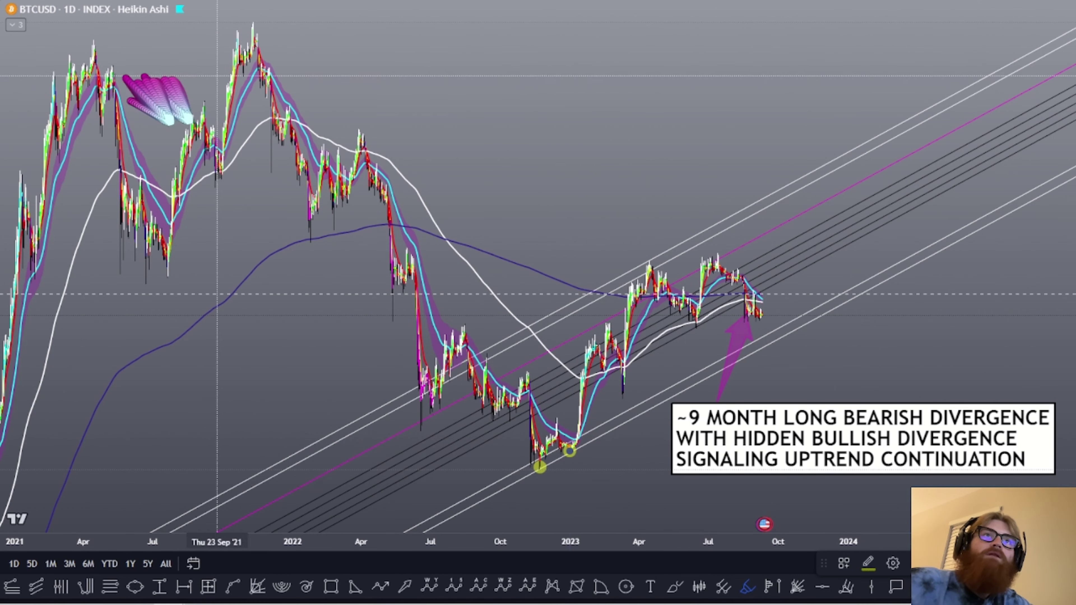
Draw temporary thick trend lines from early 2021 and the November 2021 top, then remove them
{"action": "left_click", "coordinate": [17, 169]}
{"action": "left_click", "coordinate": [586, 487]}
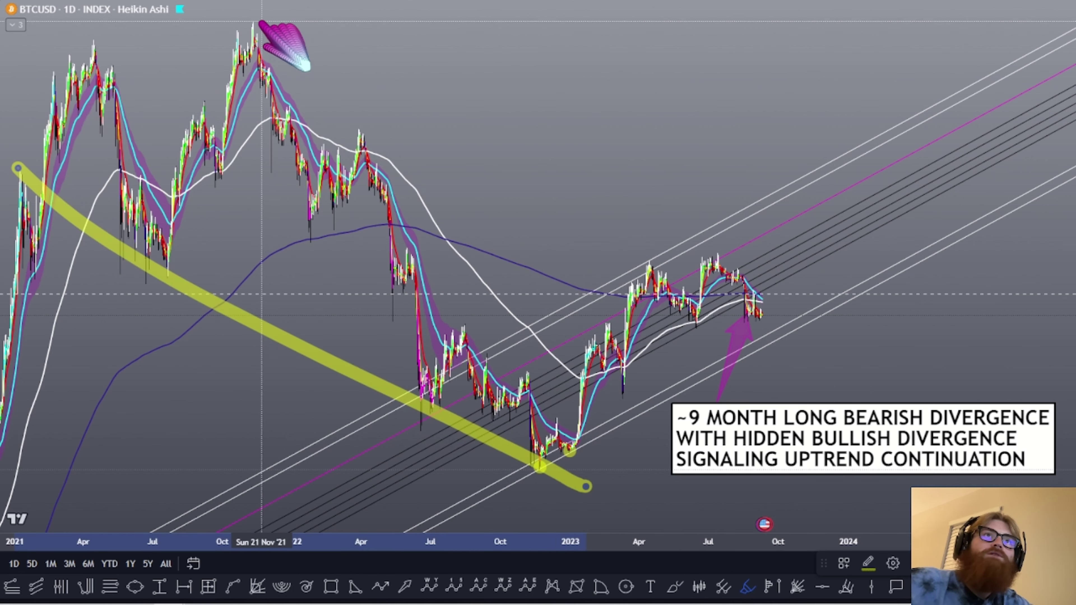
{"action": "left_click", "coordinate": [261, 21]}
{"action": "left_click", "coordinate": [602, 455]}
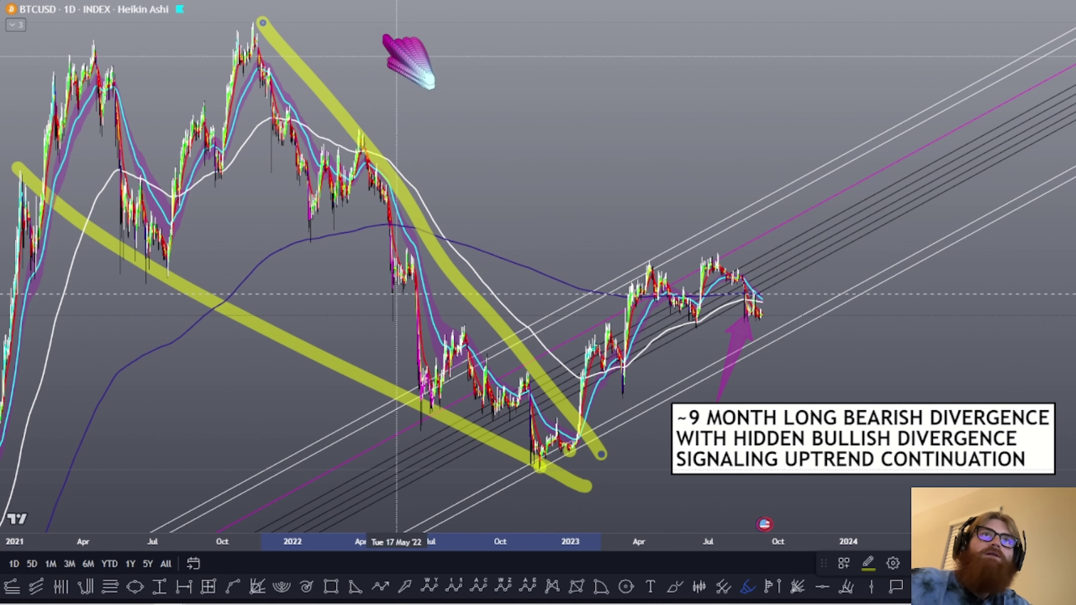
{"action": "key", "text": "ctrl+z"}
{"action": "key", "text": "ctrl+z"}
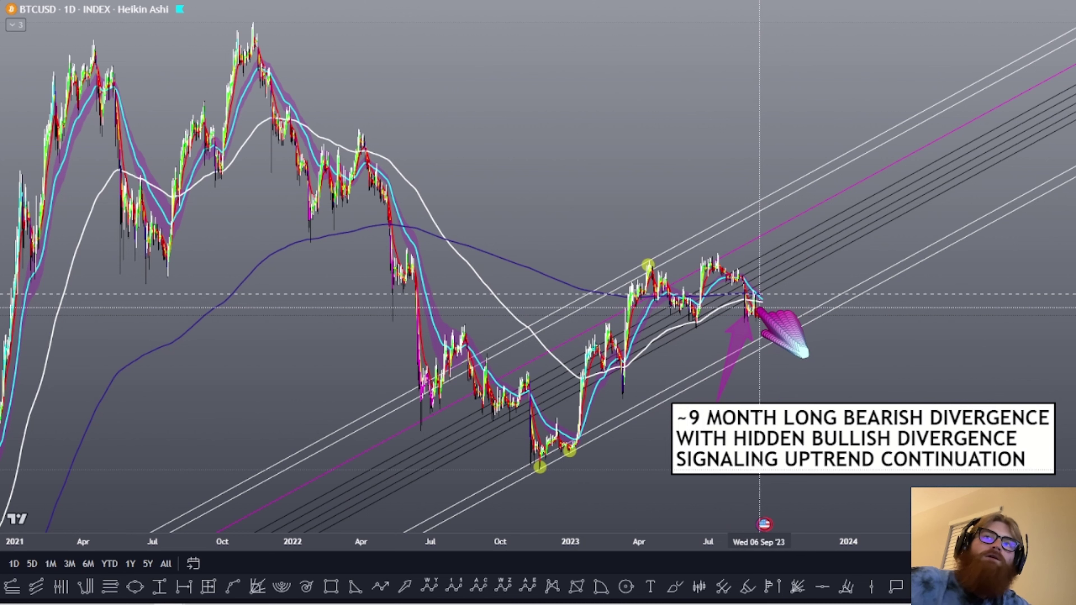
{"action": "left_click", "coordinate": [748, 587]}
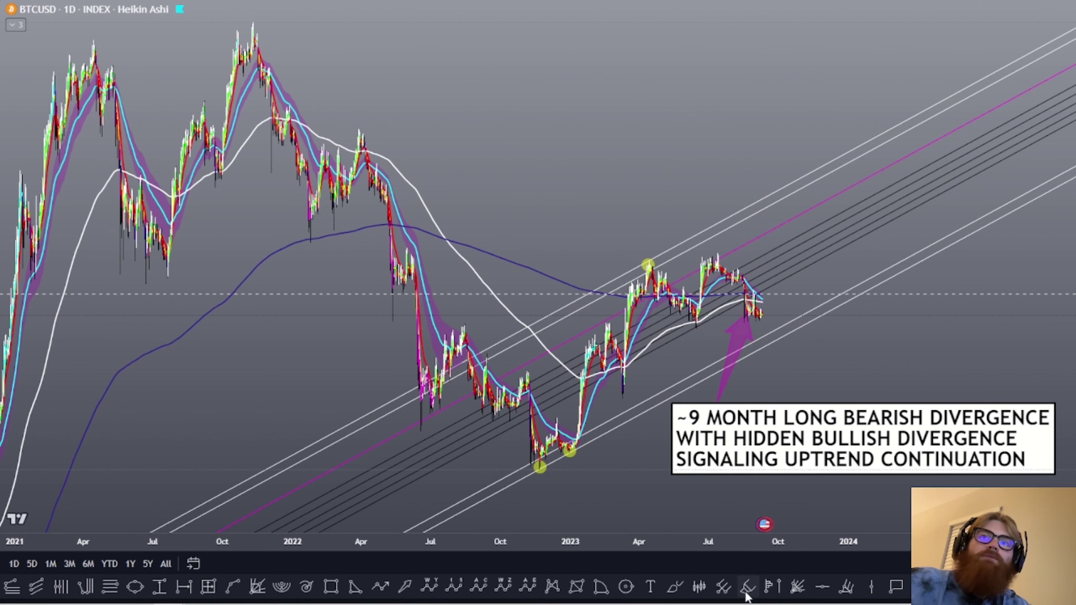
Circle the March 2023 low and stroke the August 2023 bars with the yellow highlighter
{"action": "left_click", "coordinate": [627, 363]}
{"action": "mouse_move", "coordinate": [627, 363]}
{"action": "left_mouse_down"}
{"action": "mouse_move", "coordinate": [610, 390]}
{"action": "mouse_move", "coordinate": [627, 368]}
{"action": "left_mouse_up"}
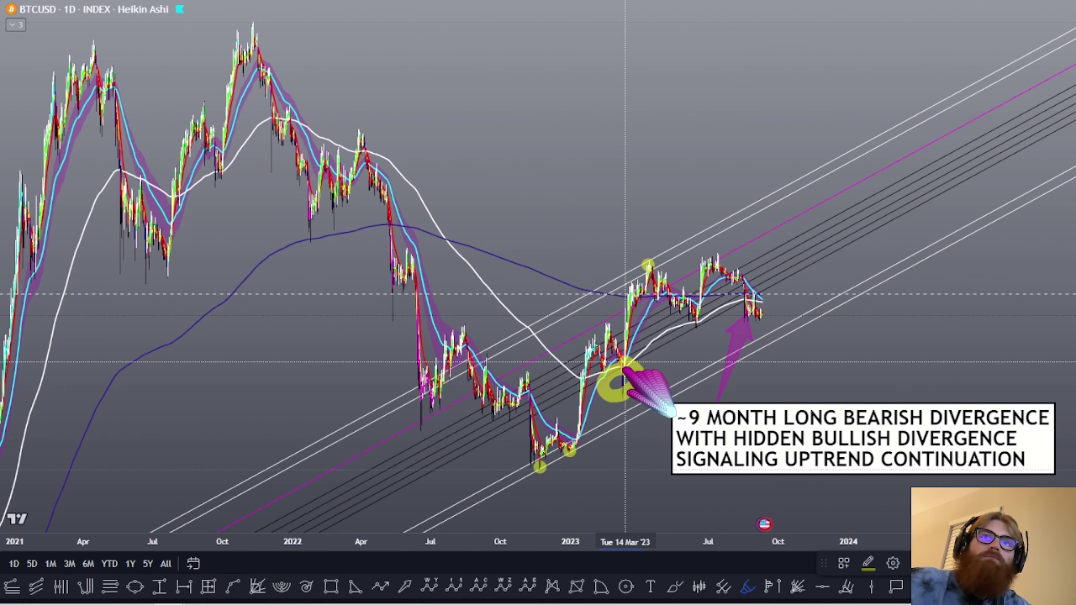
{"action": "mouse_move", "coordinate": [763, 293]}
{"action": "left_mouse_down"}
{"action": "mouse_move", "coordinate": [741, 280]}
{"action": "mouse_move", "coordinate": [729, 314]}
{"action": "mouse_move", "coordinate": [775, 305]}
{"action": "mouse_move", "coordinate": [759, 293]}
{"action": "left_mouse_up"}
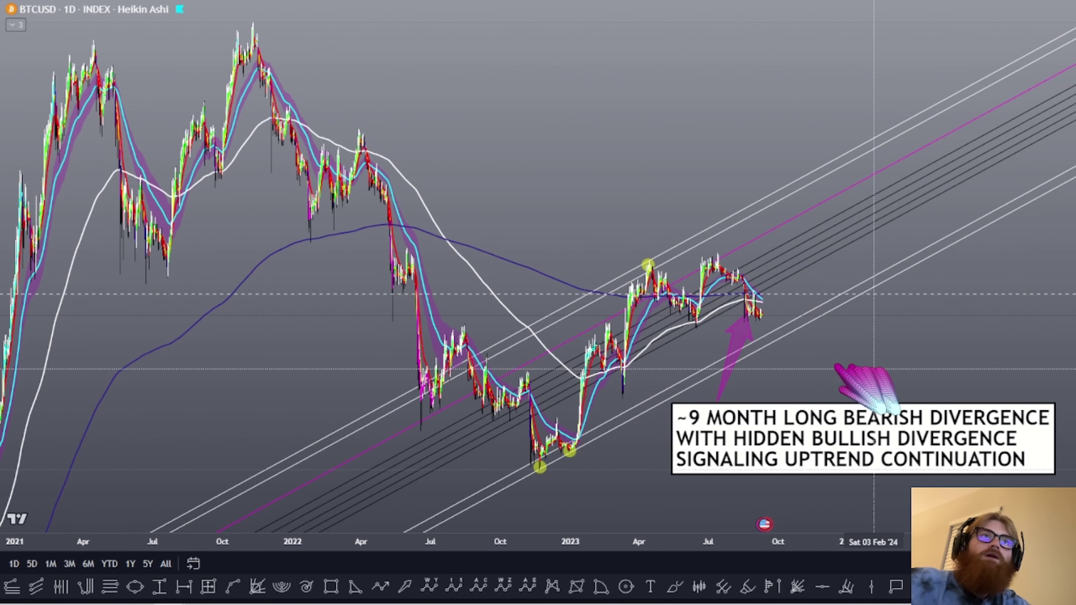
Pan the chart back to show the 2015–2018 price history
{"action": "left_click_drag", "start_coordinate": [209, 415], "coordinate": [697, 407]}
{"action": "left_click_drag", "start_coordinate": [120, 407], "coordinate": [728, 443]}
{"action": "left_click_drag", "start_coordinate": [890, 429], "coordinate": [937, 421]}
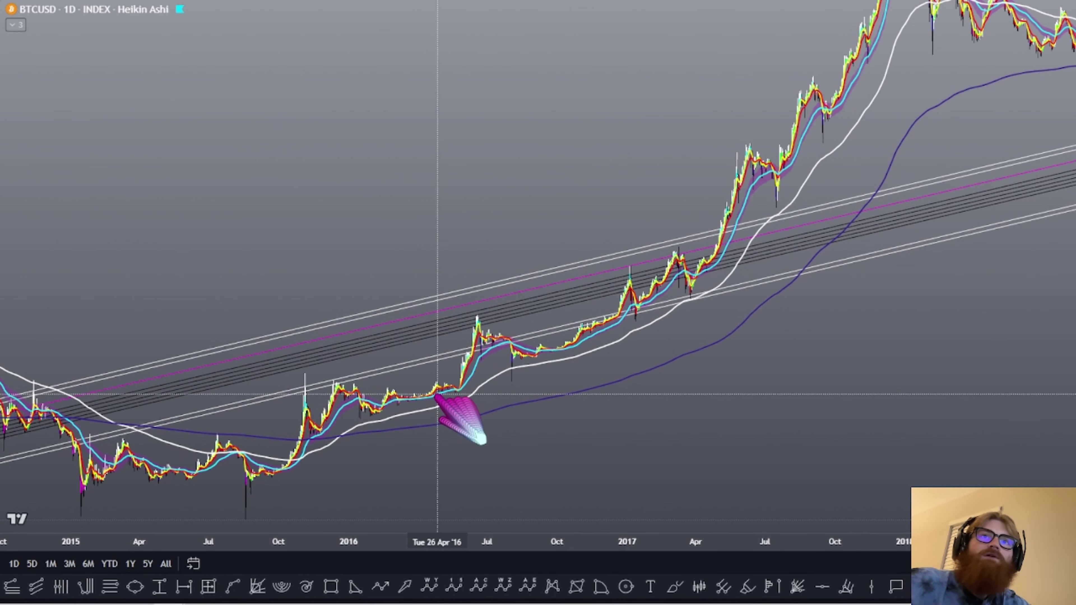
Pan forward past the 2017–2018 peak and 2018–2020 to the 2021–2023 divergence note
{"action": "left_click_drag", "start_coordinate": [841, 193], "coordinate": [744, 262]}
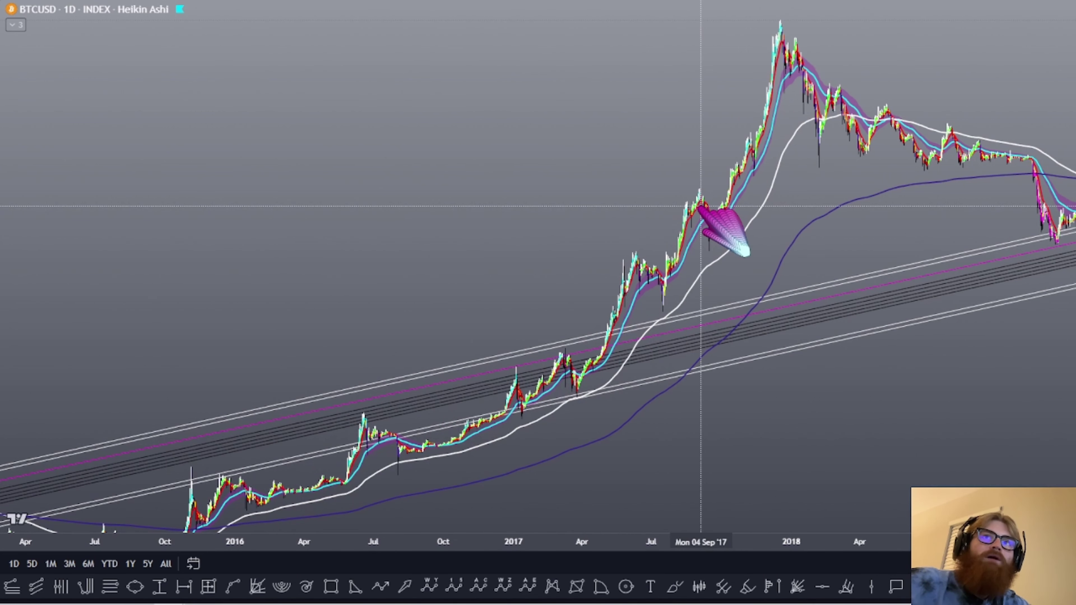
{"action": "left_click_drag", "start_coordinate": [849, 405], "coordinate": [329, 445]}
{"action": "left_click_drag", "start_coordinate": [829, 356], "coordinate": [325, 457]}
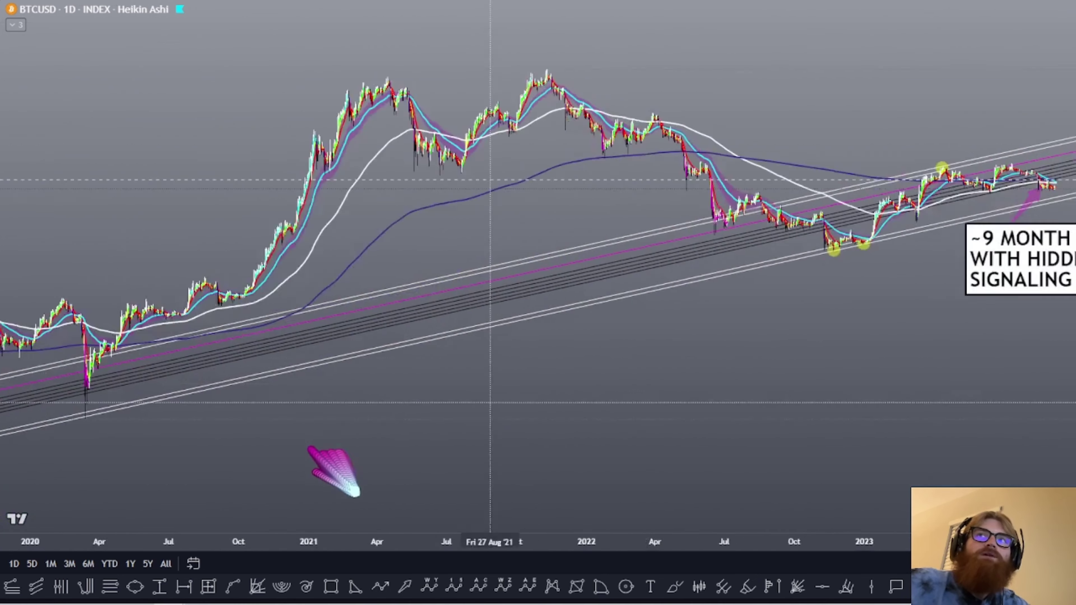
{"action": "left_click_drag", "start_coordinate": [900, 416], "coordinate": [815, 455]}
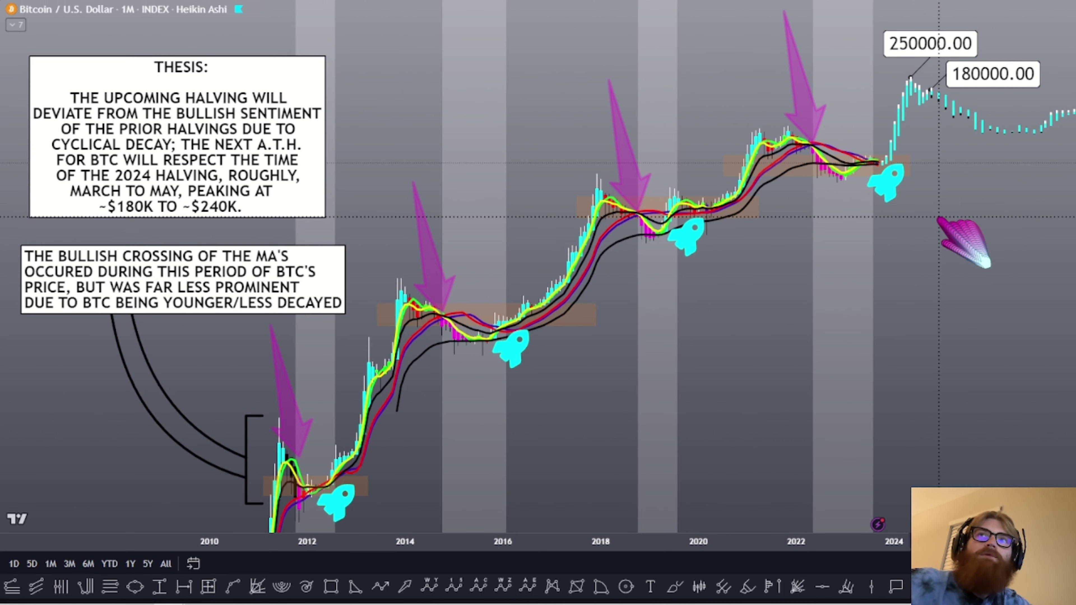
Switch to the monthly BraveNewCoin Liquid Index layout with Fibonacci levels and phase-cycle note
{"action": "key", "text": "ctrl+Tab"}
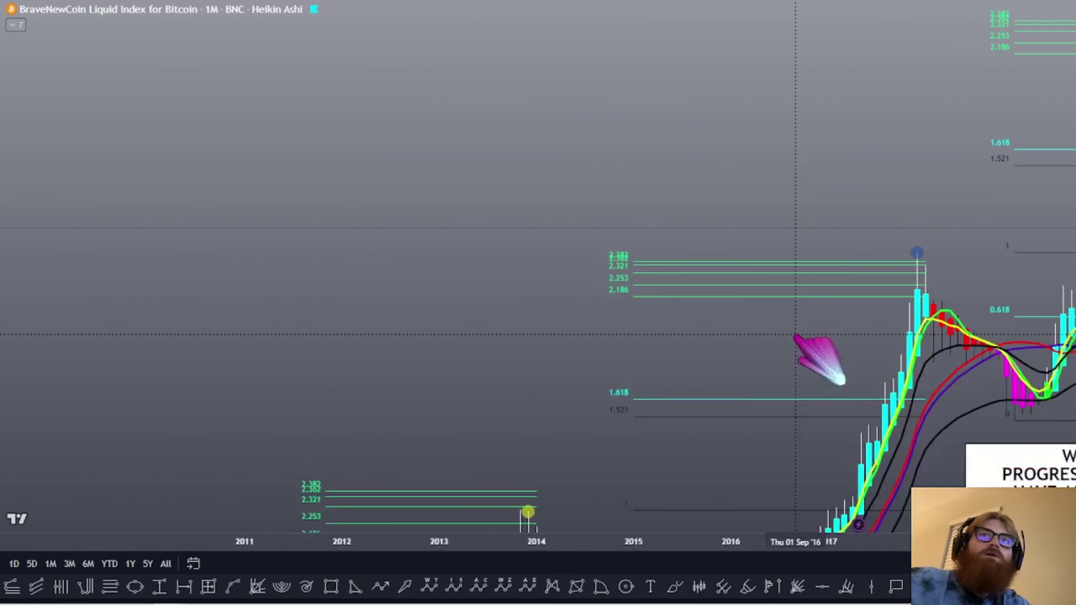
Zoom the BraveNewCoin Fibonacci chart in and shift it and its note slightly right
{"action": "scroll", "coordinate": [756, 247], "scroll_direction": "up", "scroll_amount": 3}
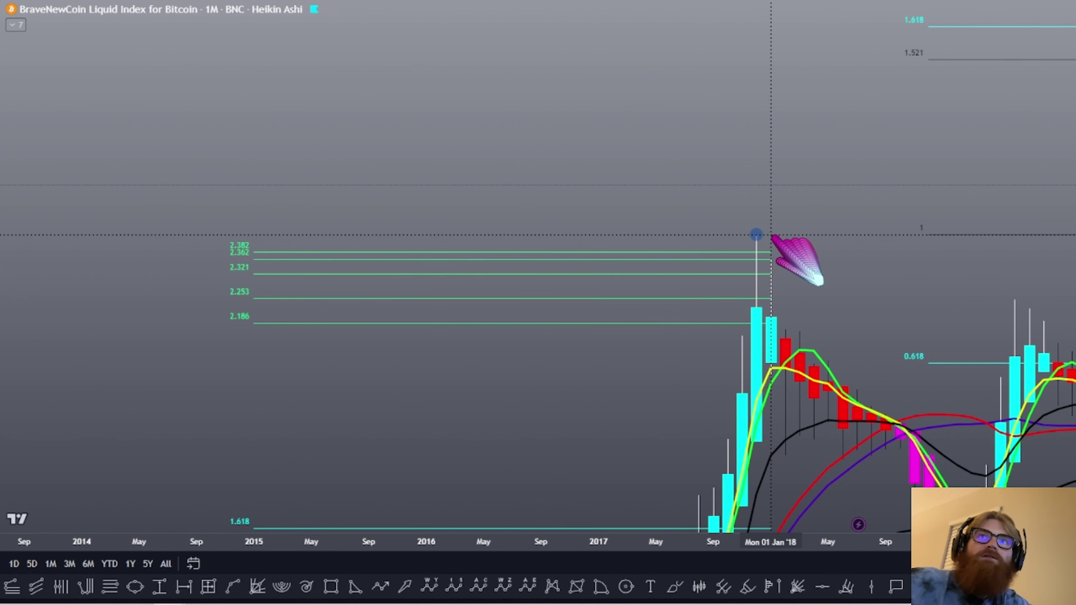
{"action": "scroll", "coordinate": [716, 360], "scroll_direction": "down", "scroll_amount": 5}
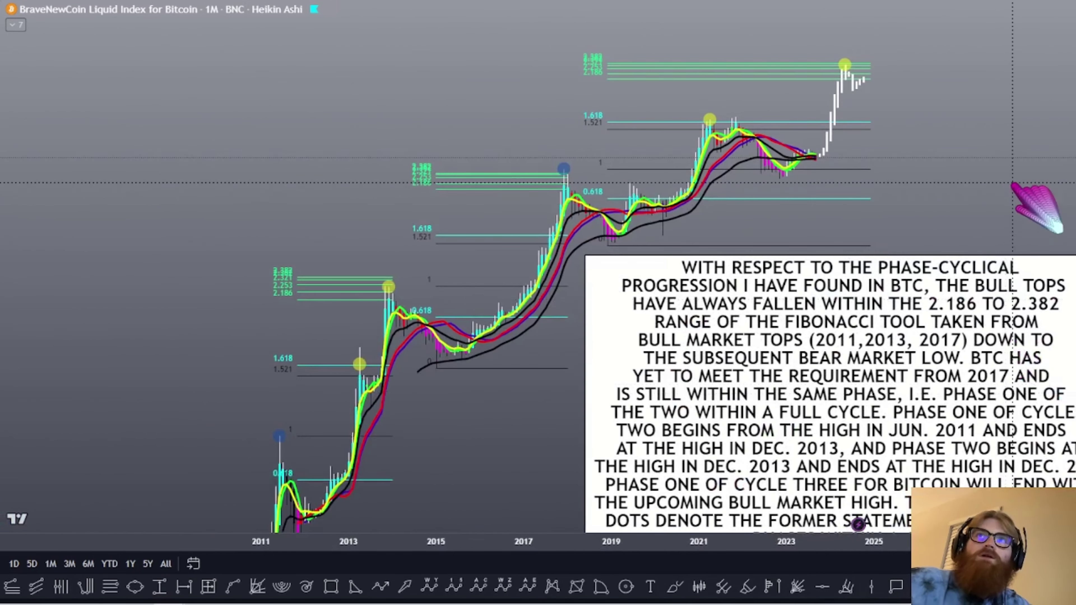
{"action": "scroll", "coordinate": [1001, 199], "scroll_direction": "up", "scroll_amount": 4}
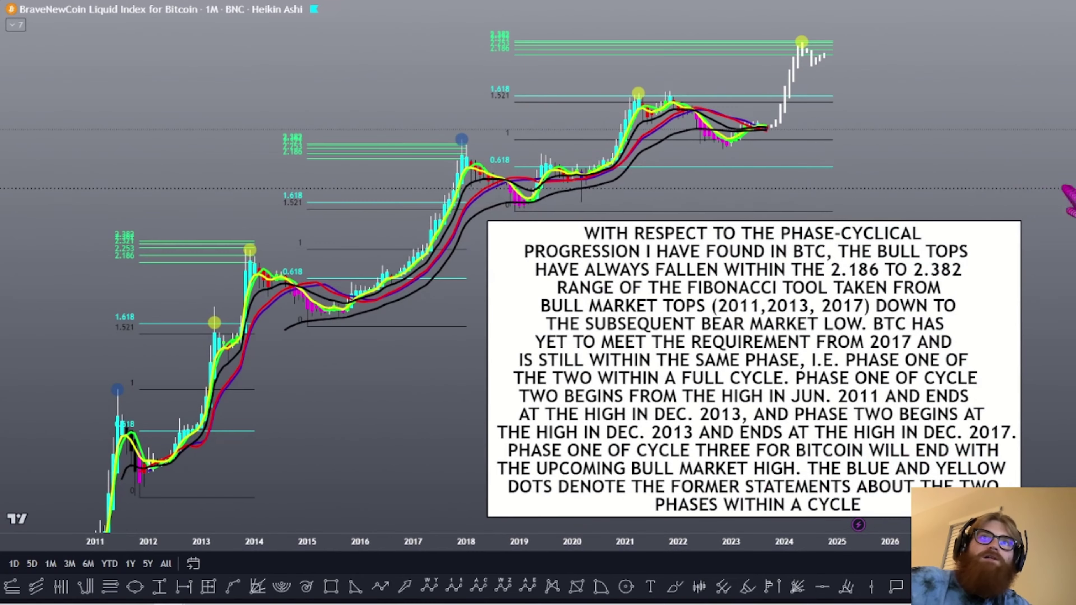
{"action": "scroll", "coordinate": [1030, 208], "scroll_direction": "up", "scroll_amount": 5}
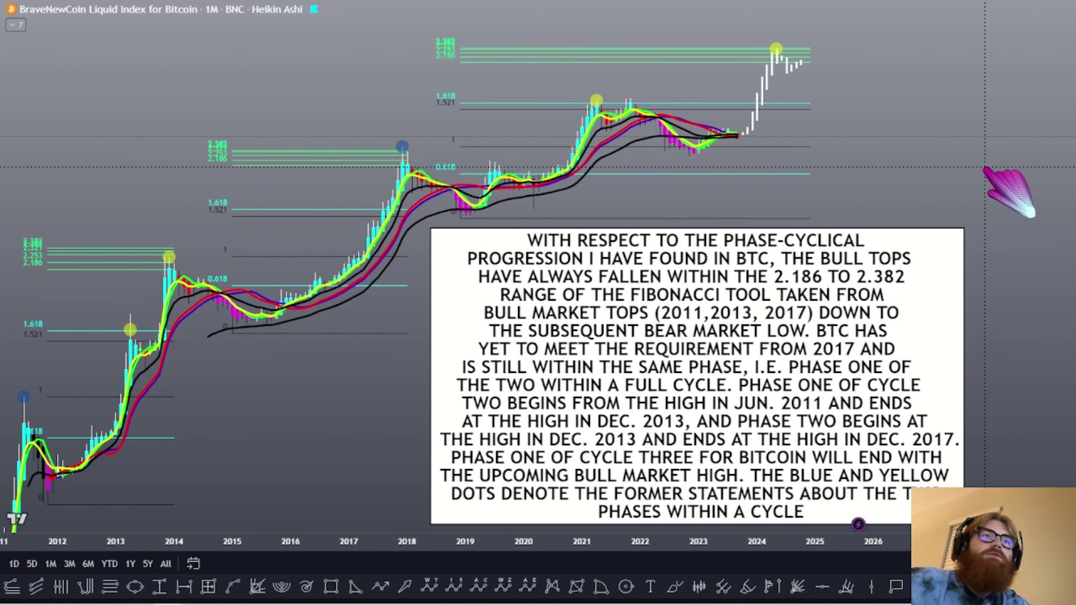
{"action": "left_click_drag", "start_coordinate": [984, 167], "coordinate": [1008, 160]}
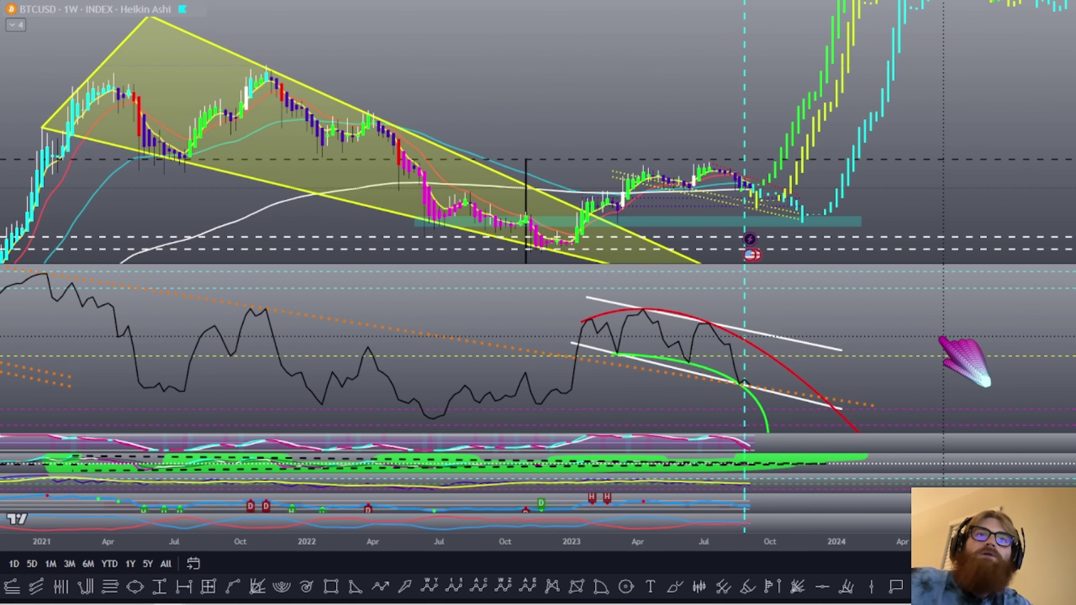
{"action": "double_click", "coordinate": [175, 327]}
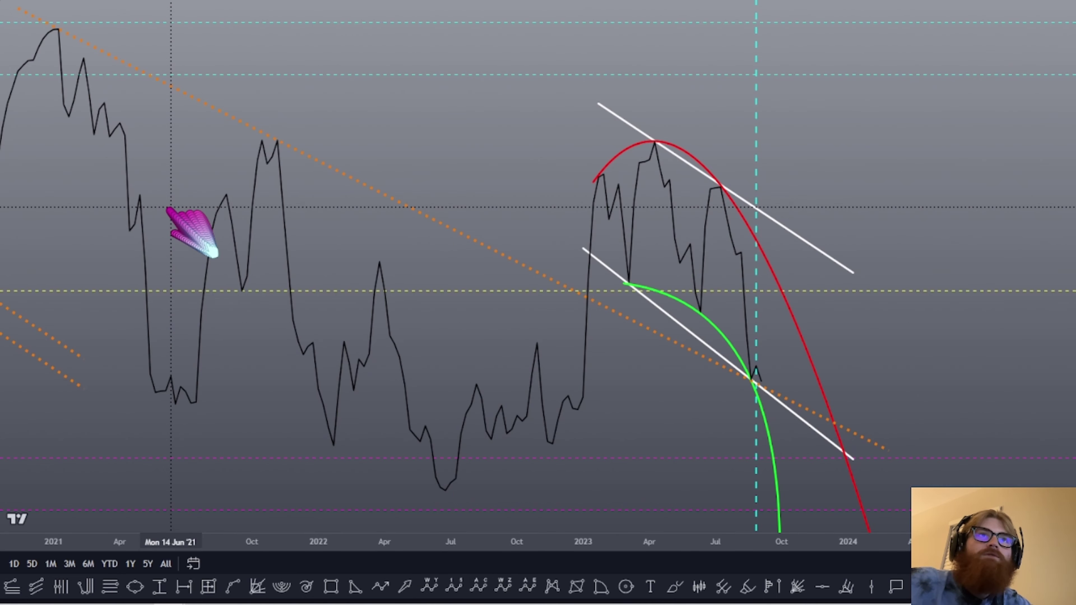
{"action": "double_click", "coordinate": [168, 210]}
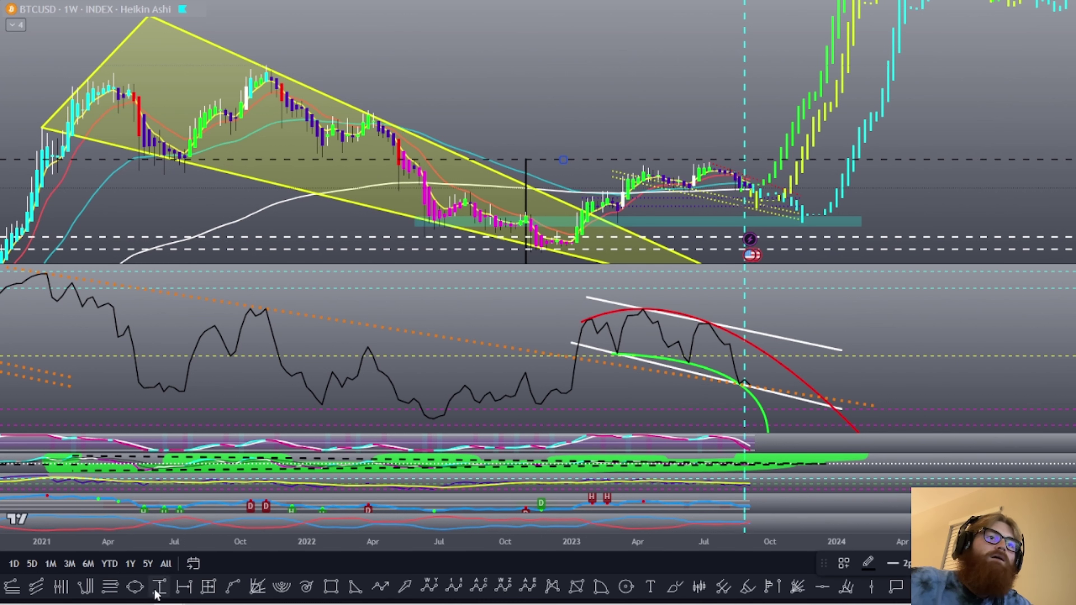
{"action": "left_click", "coordinate": [184, 589]}
{"action": "left_click", "coordinate": [209, 588]}
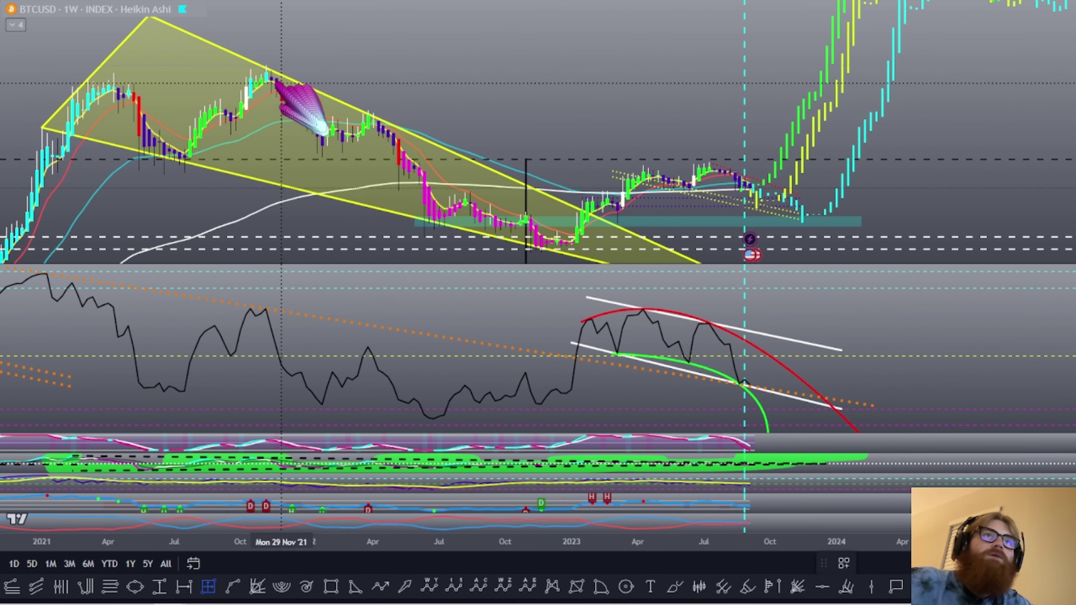
{"action": "left_click", "coordinate": [541, 253]}
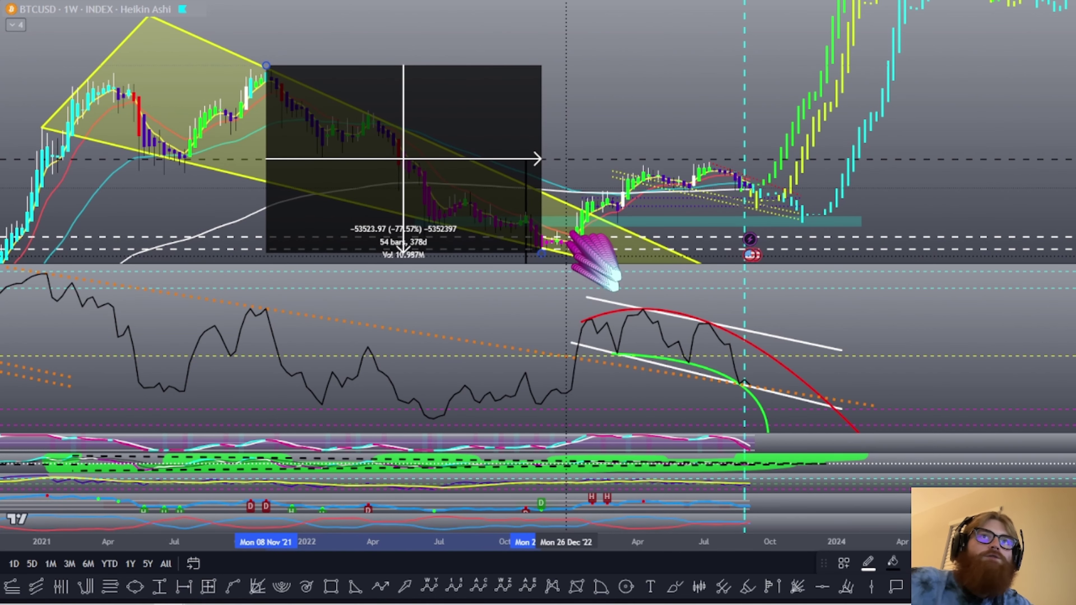
{"action": "left_click", "coordinate": [488, 51]}
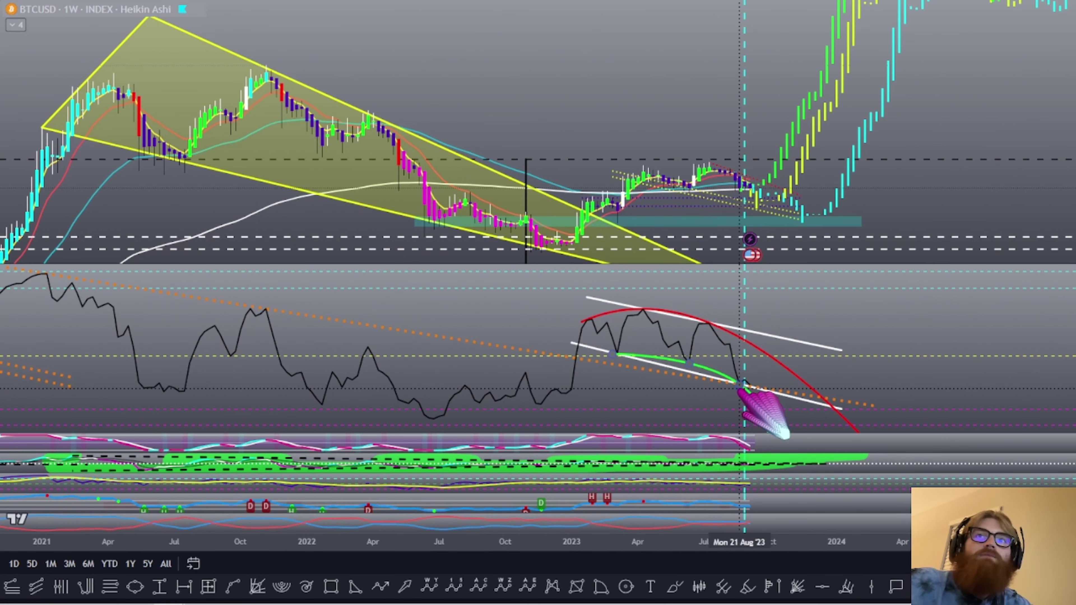
Maximize the oscillator pane, pan over its 2021–2024 history, then restore all panes
{"action": "double_click", "coordinate": [926, 380]}
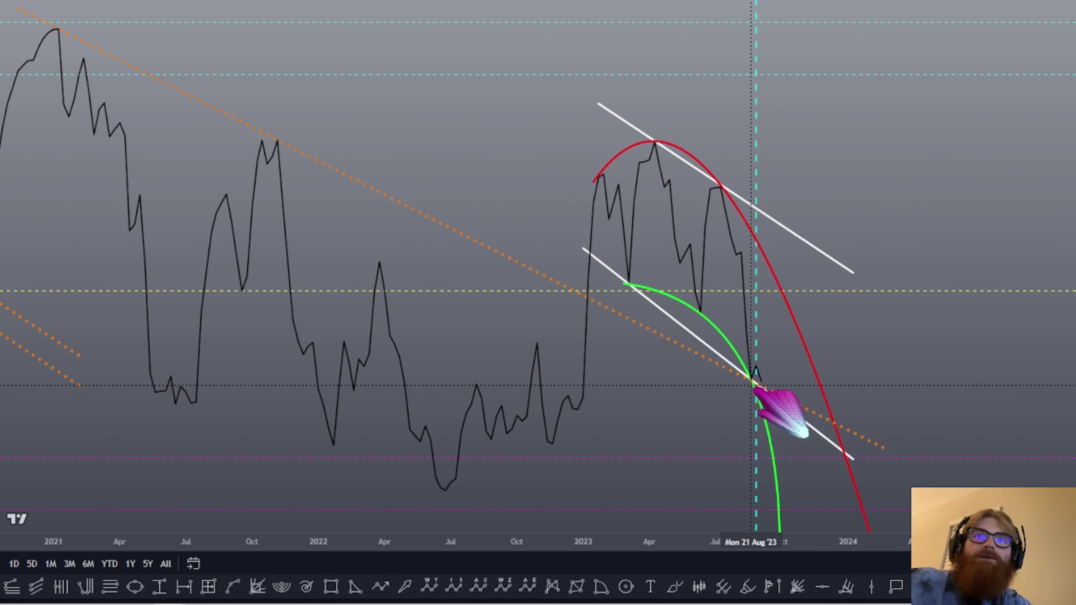
{"action": "scroll", "coordinate": [749, 382], "scroll_direction": "up", "scroll_amount": 10}
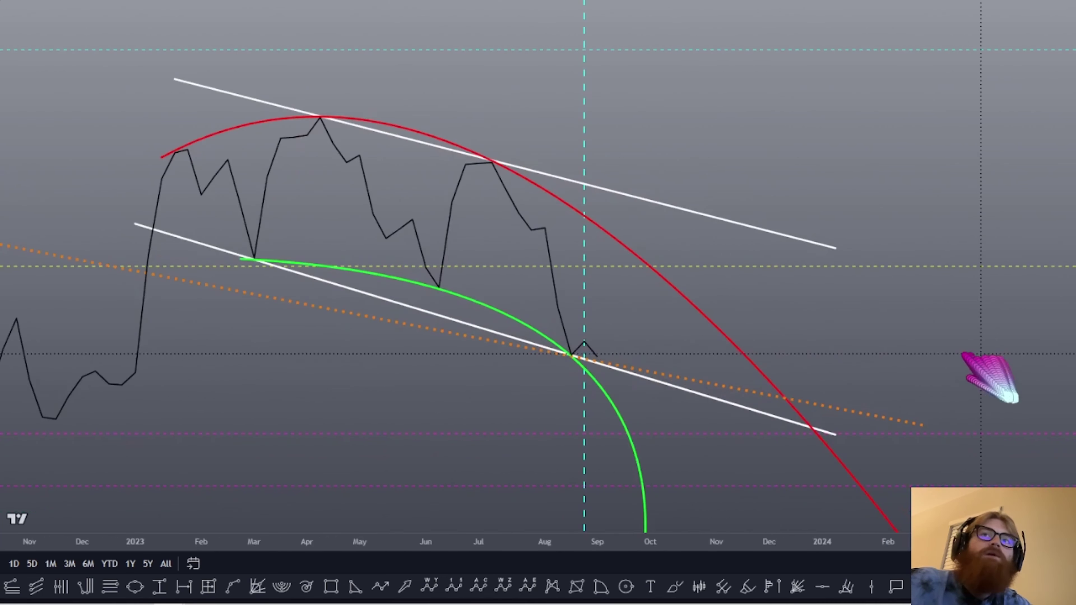
{"action": "scroll", "coordinate": [569, 362], "scroll_direction": "down", "scroll_amount": 10}
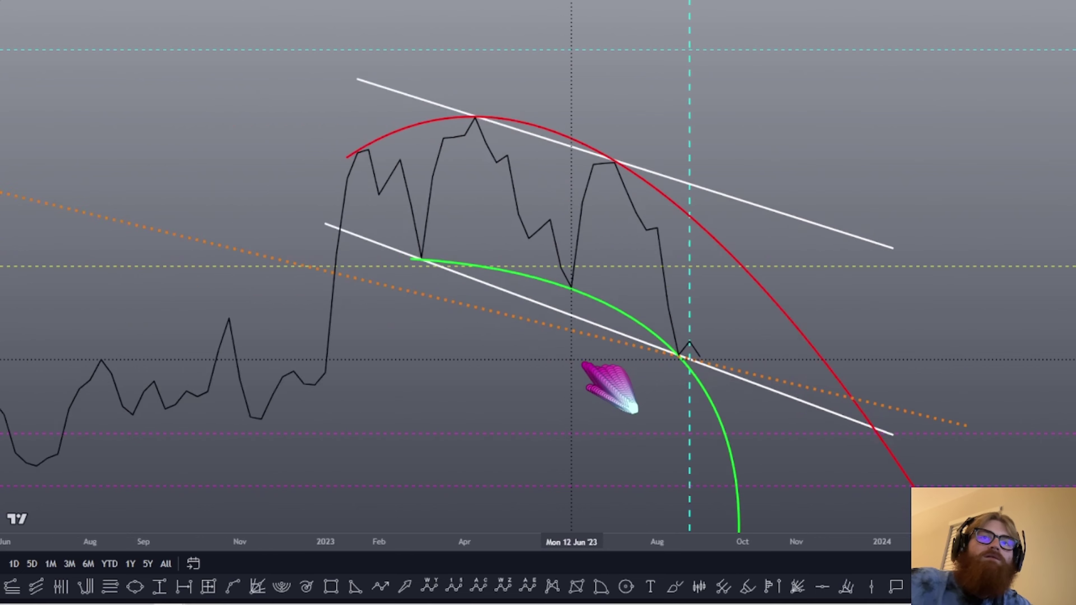
{"action": "left_click_drag", "start_coordinate": [720, 358], "coordinate": [611, 391]}
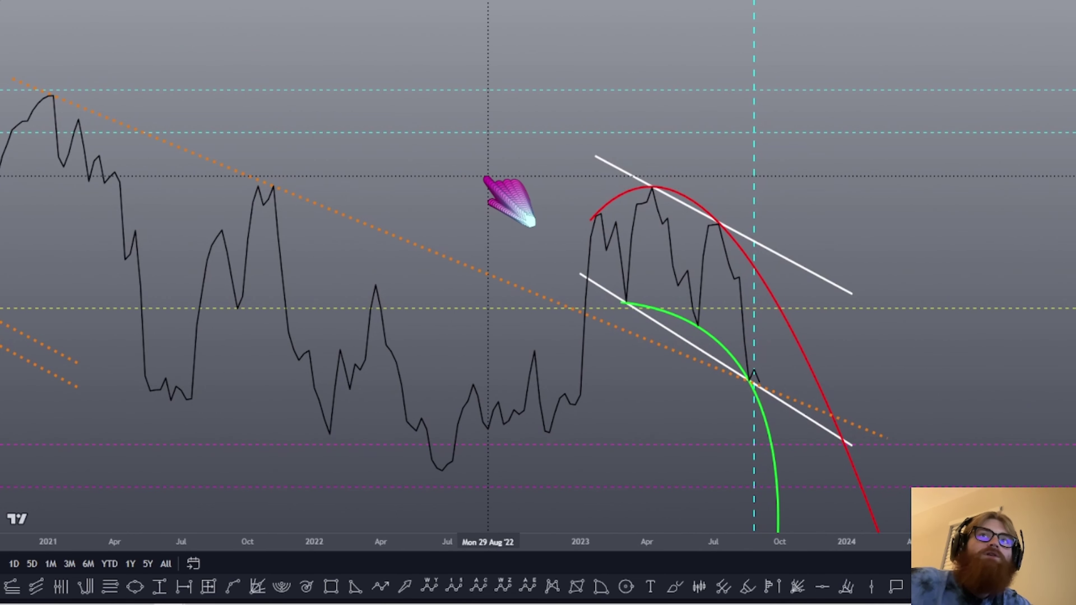
{"action": "double_click", "coordinate": [481, 174]}
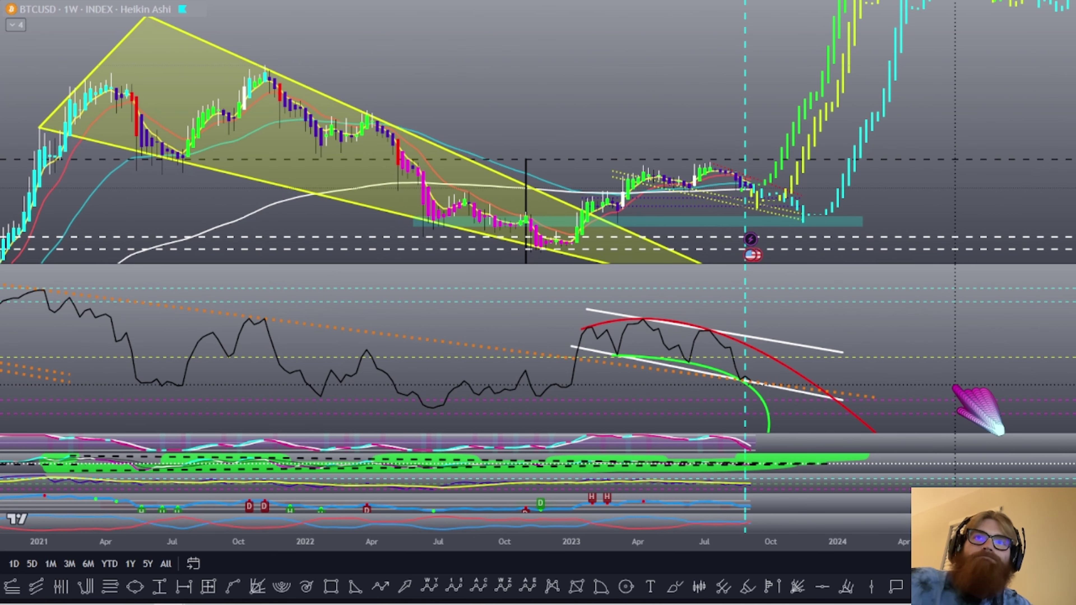
Bring the older large triangle and the 2017–2023 oscillator stretch into view, selecting the yellow trendline
{"action": "scroll", "coordinate": [618, 382], "scroll_direction": "down", "scroll_amount": 5}
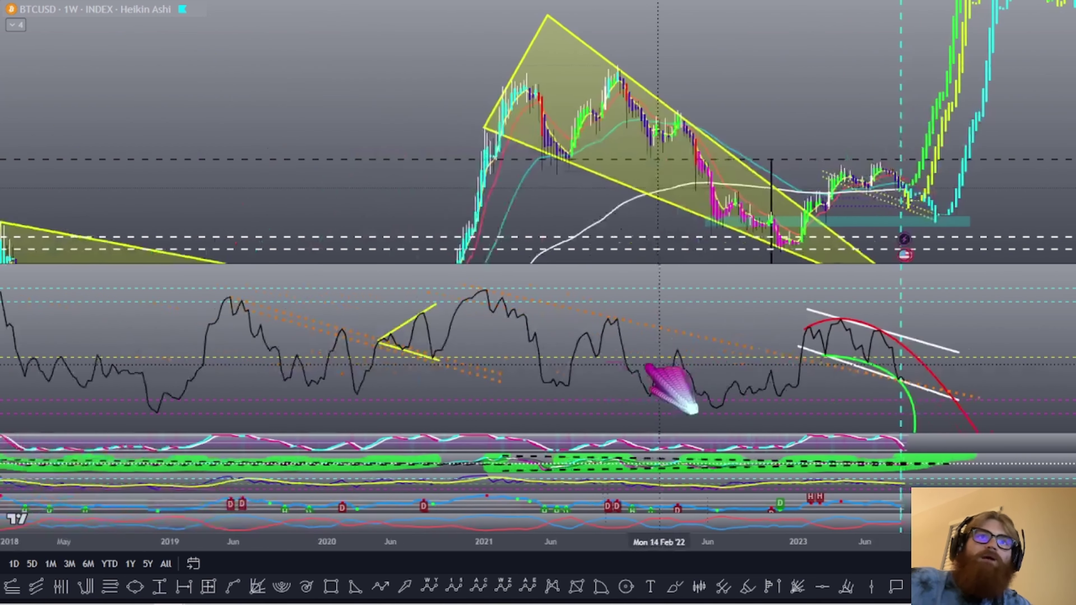
{"action": "left_click_drag", "start_coordinate": [432, 216], "coordinate": [703, 8]}
{"action": "left_click_drag", "start_coordinate": [1012, 204], "coordinate": [952, 170]}
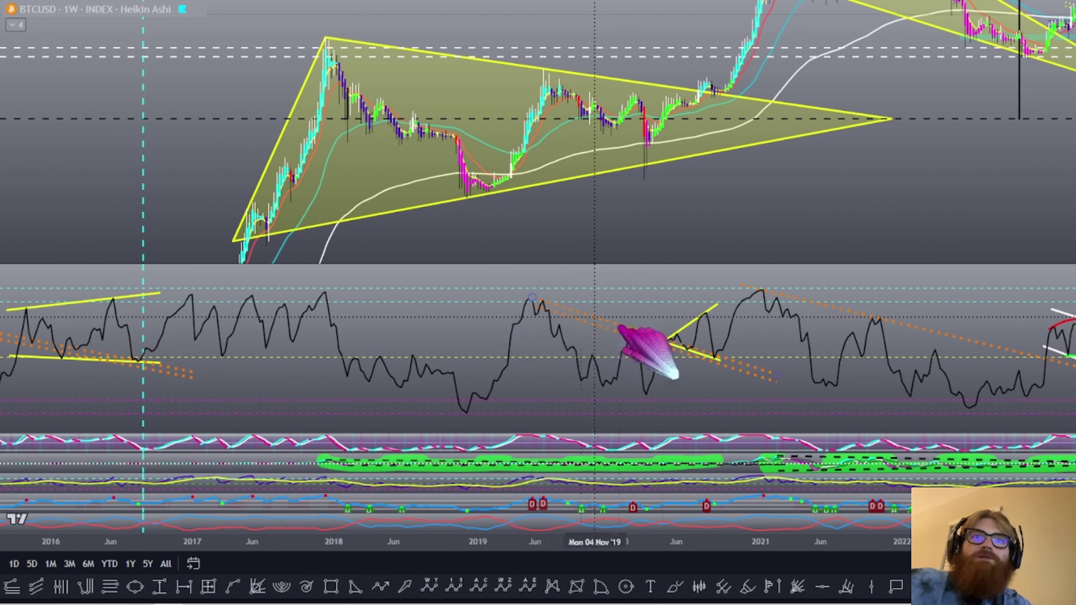
{"action": "left_click_drag", "start_coordinate": [649, 330], "coordinate": [461, 335]}
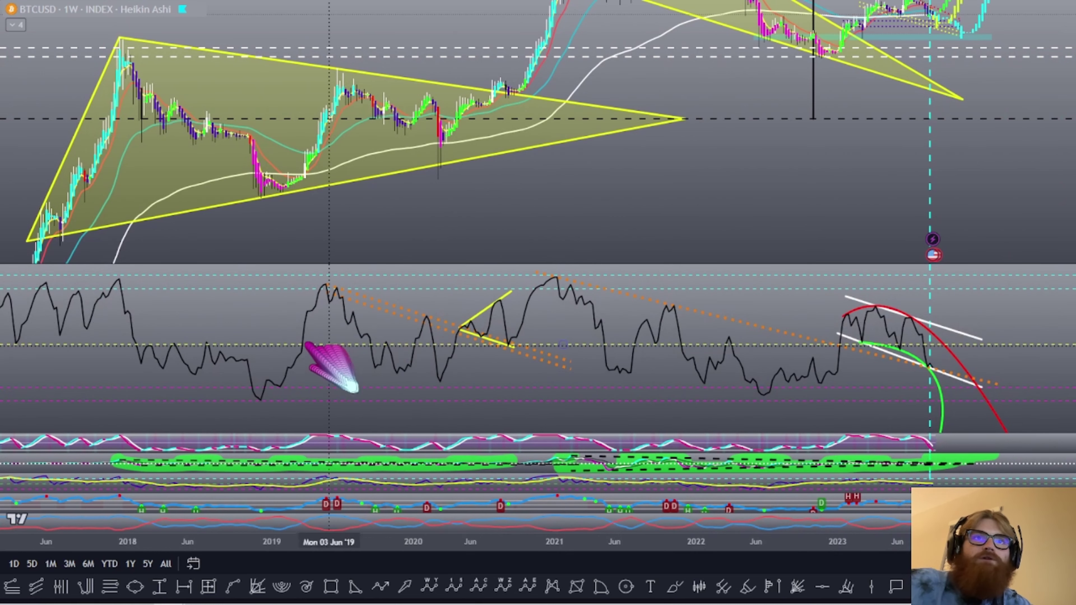
{"action": "left_click", "coordinate": [476, 317]}
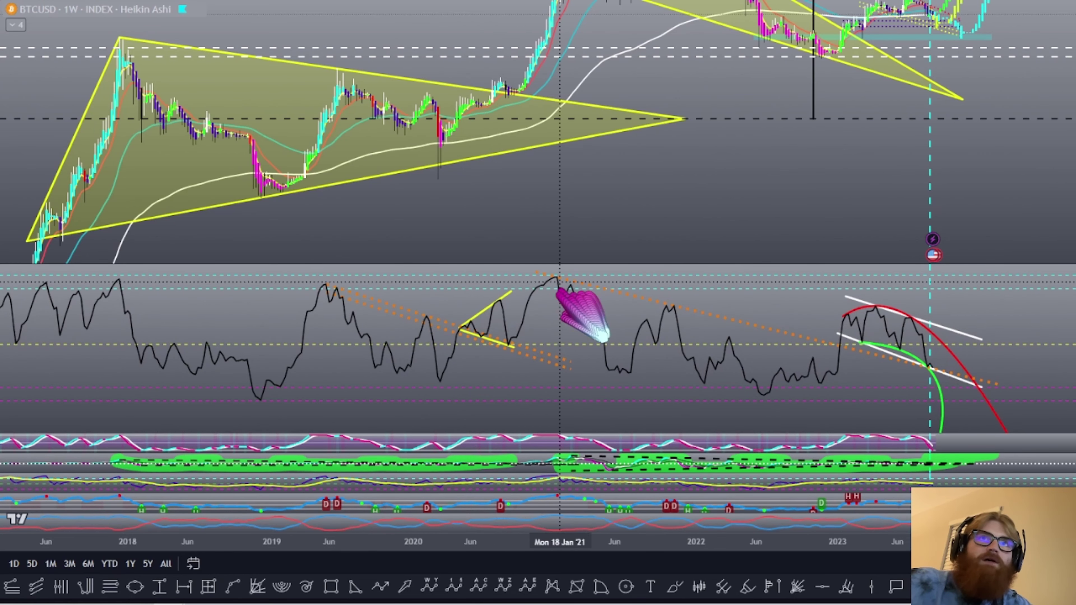
Pan through the 2012–2019 history to centre on the 2013 falling wedge
{"action": "left_click_drag", "start_coordinate": [433, 220], "coordinate": [596, 188]}
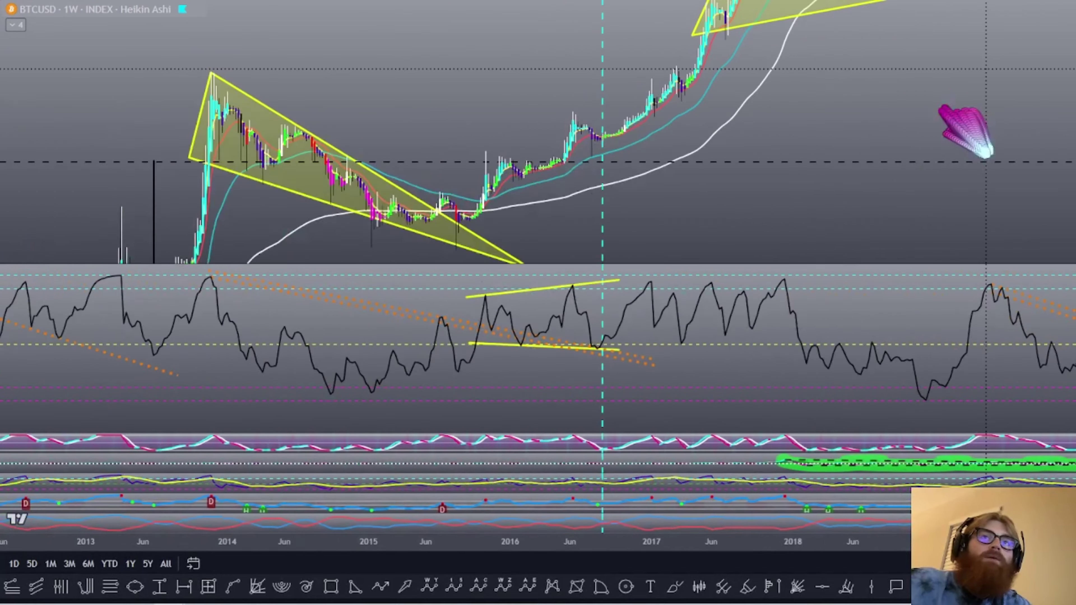
{"action": "left_click_drag", "start_coordinate": [814, 193], "coordinate": [769, 211]}
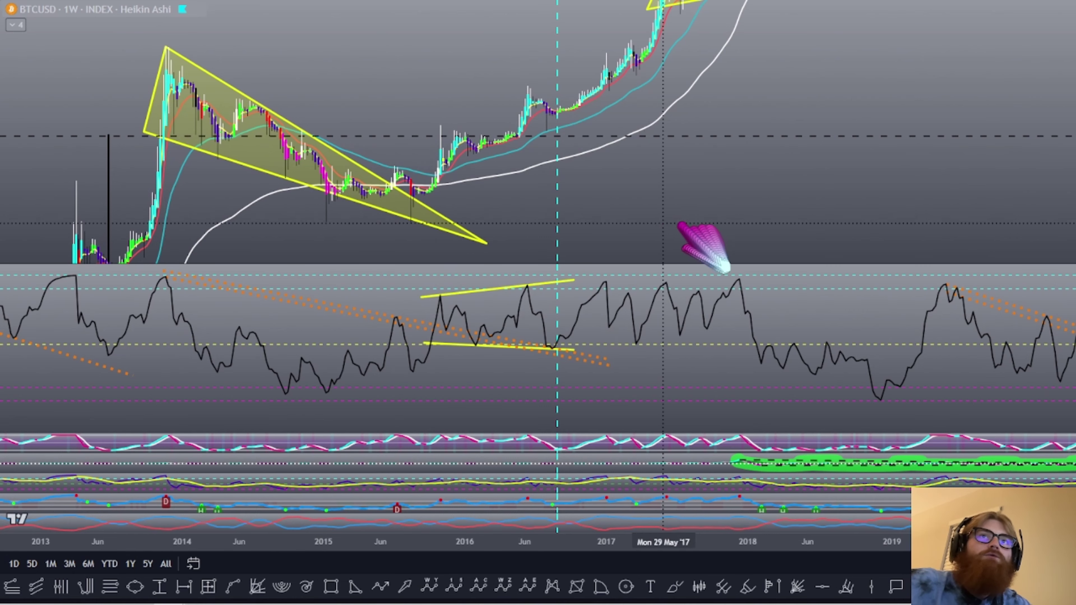
{"action": "left_click_drag", "start_coordinate": [670, 225], "coordinate": [740, 221]}
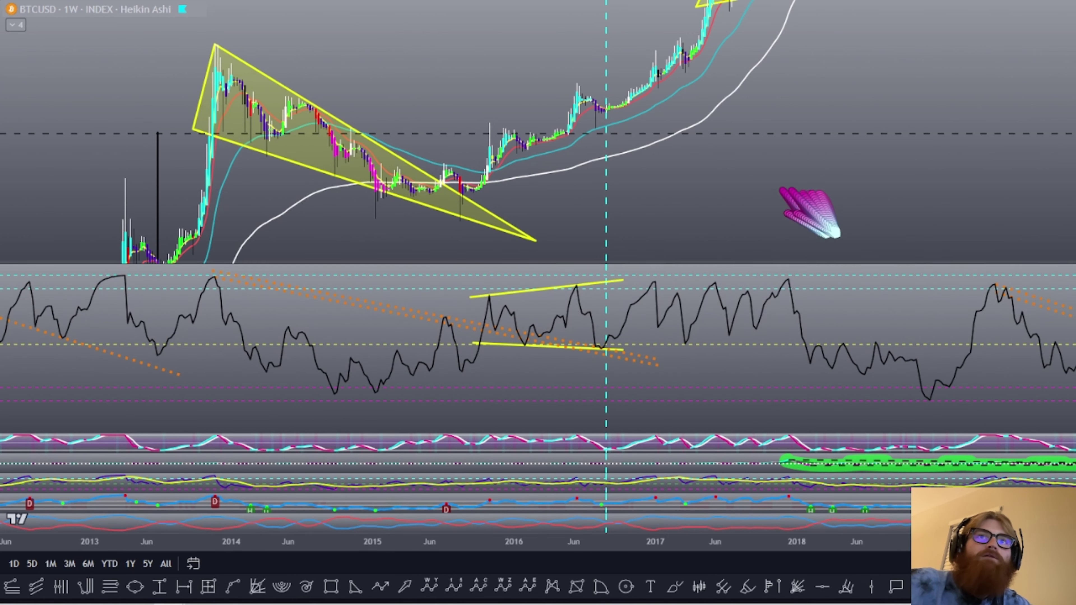
{"action": "left_click_drag", "start_coordinate": [737, 187], "coordinate": [380, 183]}
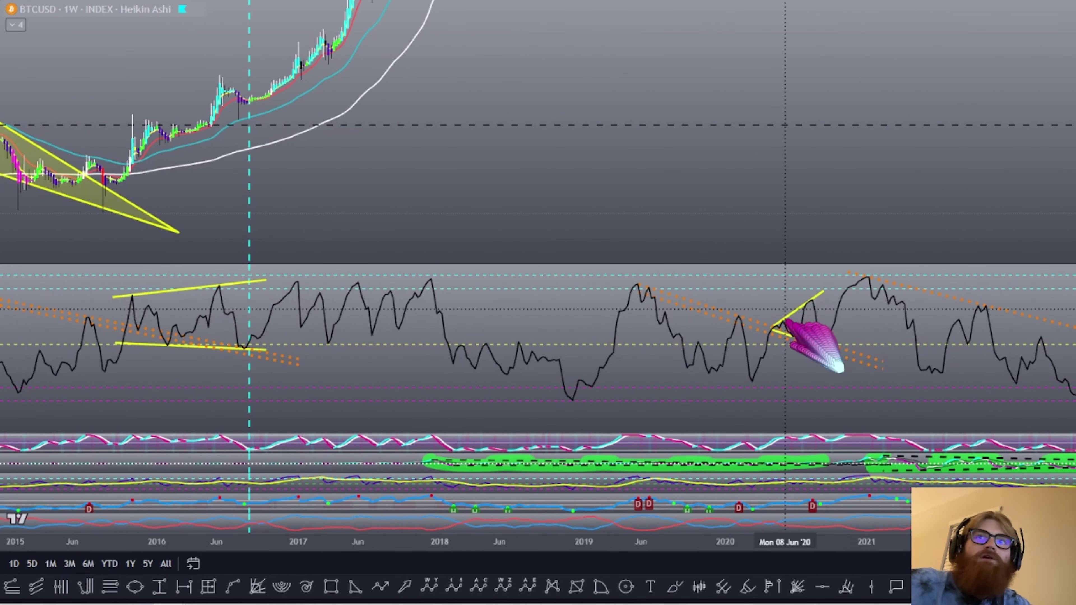
{"action": "left_click_drag", "start_coordinate": [101, 241], "coordinate": [640, 98]}
{"action": "left_click_drag", "start_coordinate": [641, 23], "coordinate": [548, 248]}
{"action": "mouse_move", "coordinate": [793, 212]}
{"action": "left_mouse_down"}
{"action": "mouse_move", "coordinate": [734, 223]}
{"action": "mouse_move", "coordinate": [699, 248]}
{"action": "left_mouse_up"}
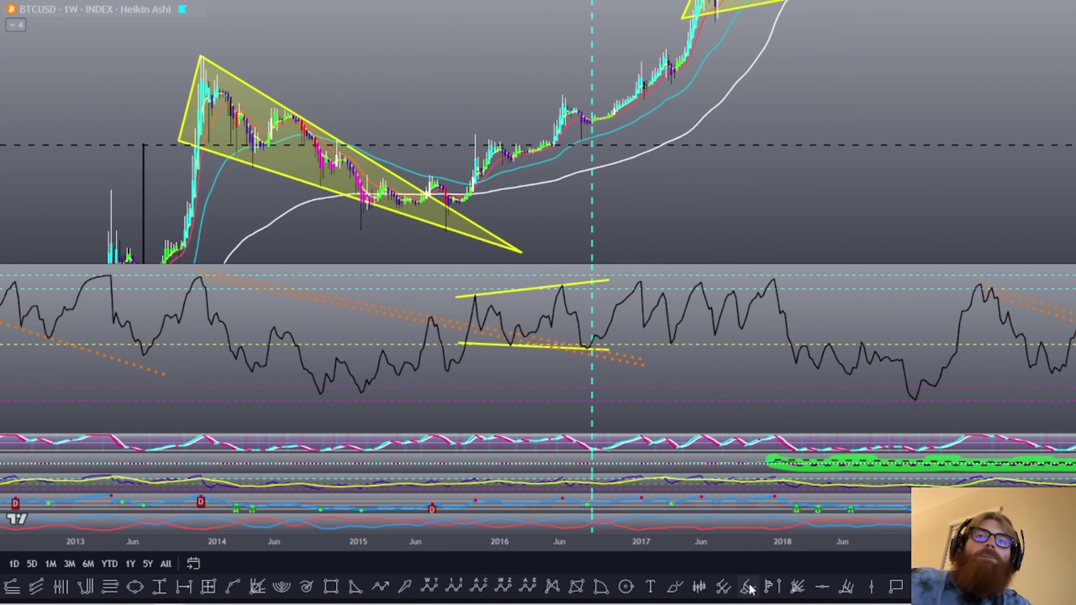
Sketch a zigzag cycle curve from the 2014–2015 oscillator dip, then delete it
{"action": "mouse_move", "coordinate": [193, 272]}
{"action": "left_mouse_down"}
{"action": "mouse_move", "coordinate": [199, 338]}
{"action": "mouse_move", "coordinate": [361, 396]}
{"action": "mouse_move", "coordinate": [411, 383]}
{"action": "mouse_move", "coordinate": [477, 293]}
{"action": "mouse_move", "coordinate": [554, 336]}
{"action": "left_mouse_up"}
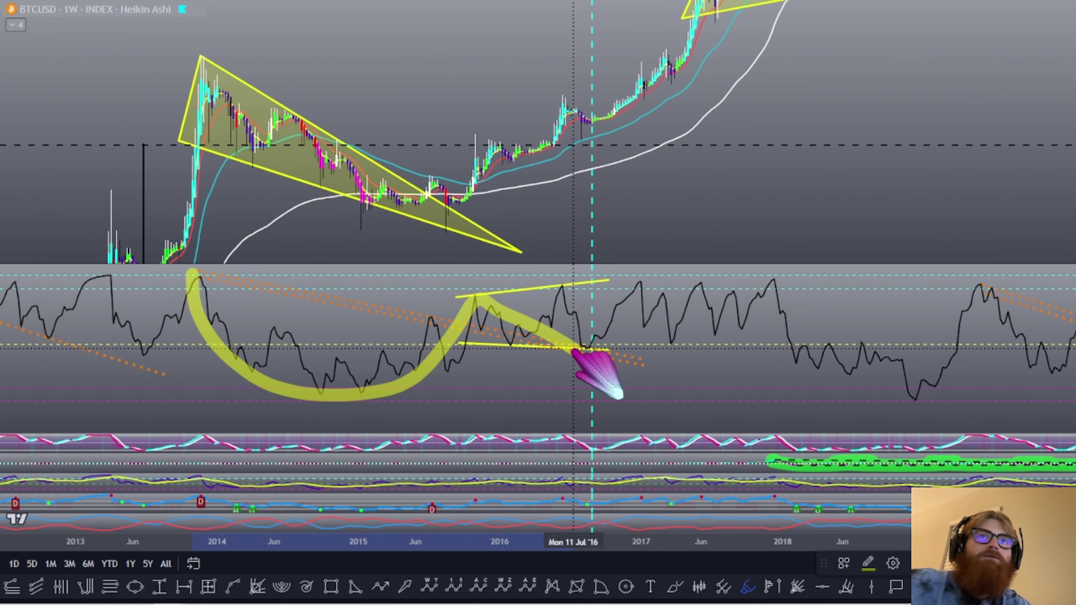
{"action": "mouse_move", "coordinate": [572, 348]}
{"action": "left_mouse_down"}
{"action": "mouse_move", "coordinate": [625, 282]}
{"action": "mouse_move", "coordinate": [667, 297]}
{"action": "mouse_move", "coordinate": [716, 289]}
{"action": "mouse_move", "coordinate": [766, 316]}
{"action": "left_mouse_up"}
{"action": "left_click_drag", "start_coordinate": [729, 350], "coordinate": [766, 344]}
{"action": "left_click_drag", "start_coordinate": [785, 302], "coordinate": [785, 303]}
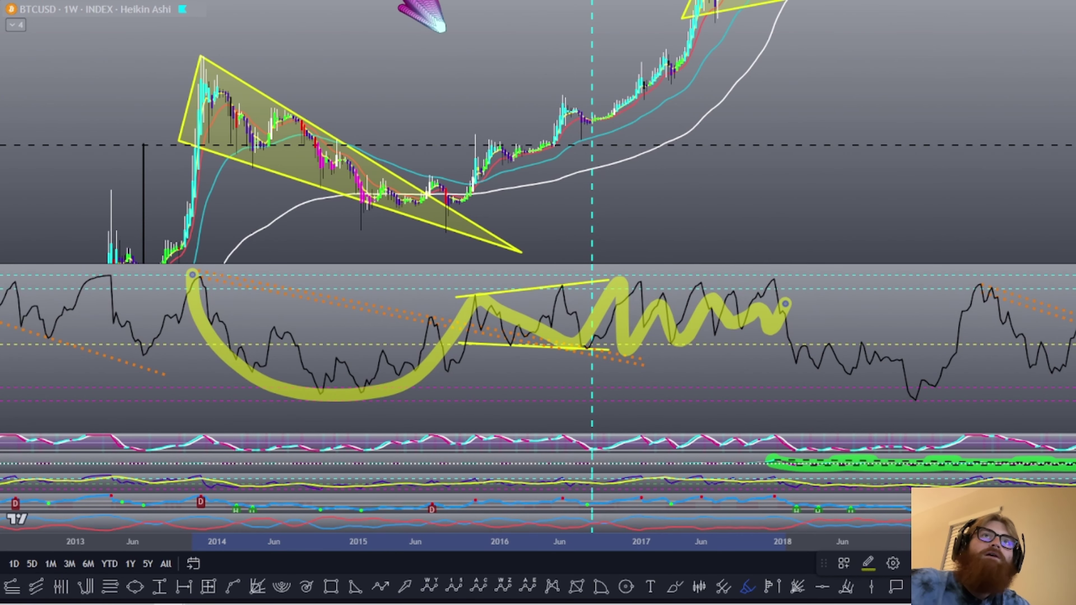
{"action": "key", "text": "Delete"}
Show 2018–2023, highlight a curve over the 2019–2020 oscillator dip, then delete it
{"action": "left_click_drag", "start_coordinate": [767, 255], "coordinate": [301, 313]}
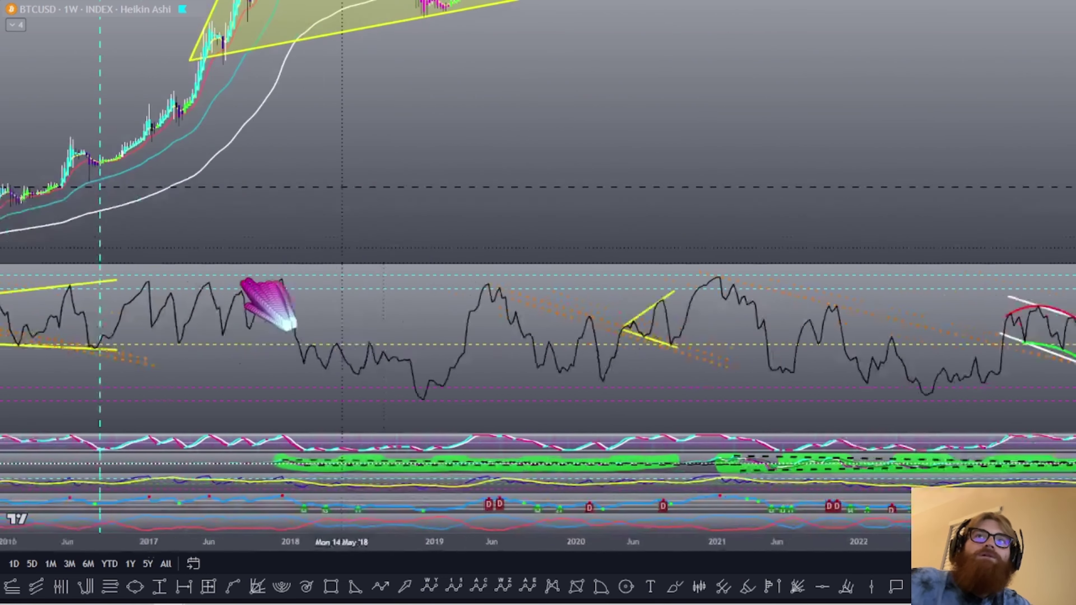
{"action": "mouse_move", "coordinate": [548, 313]}
{"action": "left_mouse_down"}
{"action": "mouse_move", "coordinate": [501, 390]}
{"action": "mouse_move", "coordinate": [518, 381]}
{"action": "left_mouse_up"}
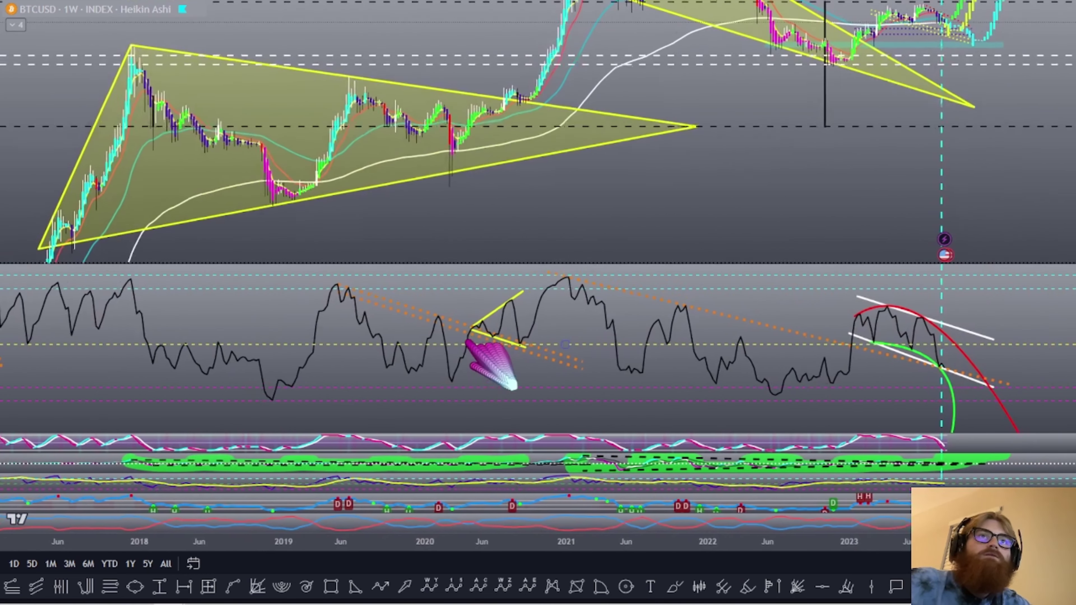
{"action": "left_click", "coordinate": [747, 588]}
{"action": "mouse_move", "coordinate": [341, 286]}
{"action": "left_mouse_down"}
{"action": "mouse_move", "coordinate": [358, 339]}
{"action": "mouse_move", "coordinate": [413, 383]}
{"action": "mouse_move", "coordinate": [478, 333]}
{"action": "left_mouse_up"}
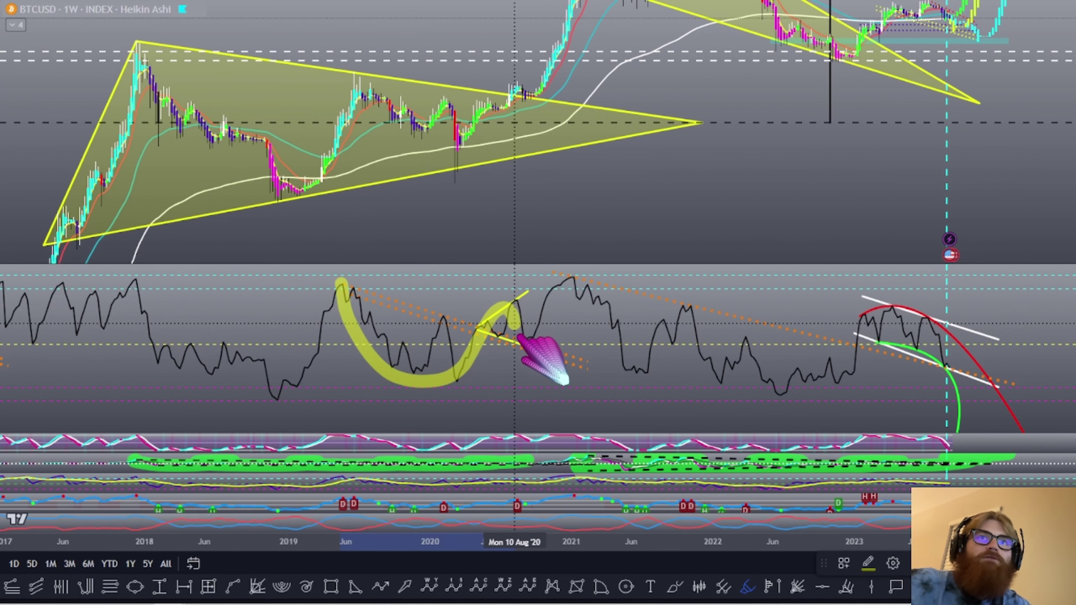
{"action": "mouse_move", "coordinate": [530, 342]}
{"action": "left_mouse_down"}
{"action": "mouse_move", "coordinate": [580, 272]}
{"action": "mouse_move", "coordinate": [604, 280]}
{"action": "mouse_move", "coordinate": [608, 336]}
{"action": "left_mouse_up"}
{"action": "key", "text": "Delete"}
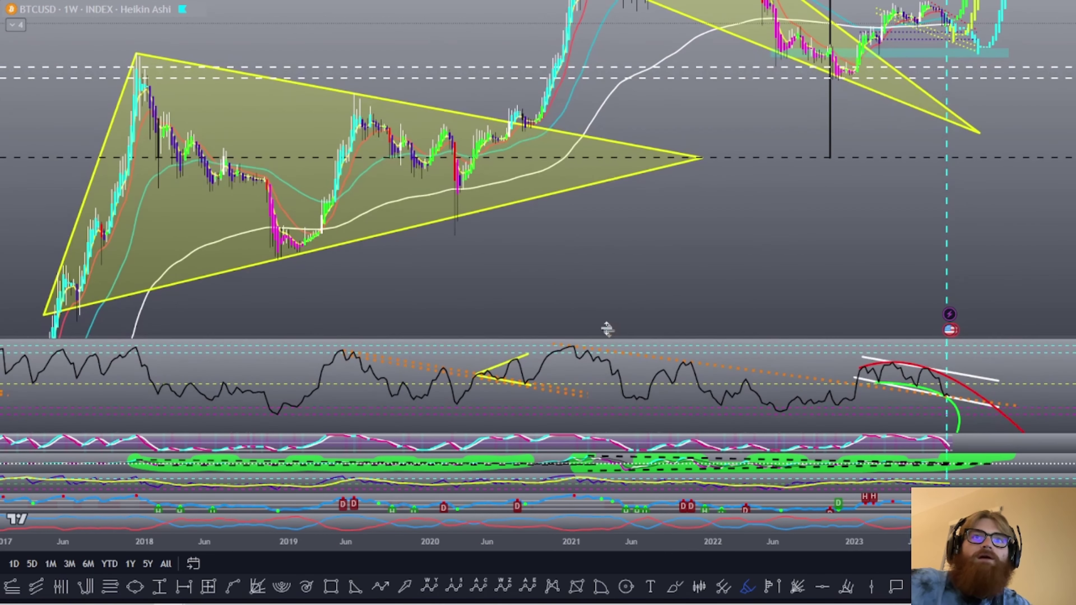
Undo the pane height change, sketch a 2021–2024 projected cycle path, then undo it
{"action": "key", "text": "ctrl+z"}
{"action": "mouse_move", "coordinate": [565, 271]}
{"action": "left_mouse_down"}
{"action": "mouse_move", "coordinate": [577, 310]}
{"action": "mouse_move", "coordinate": [686, 373]}
{"action": "mouse_move", "coordinate": [831, 380]}
{"action": "mouse_move", "coordinate": [857, 353]}
{"action": "left_mouse_up"}
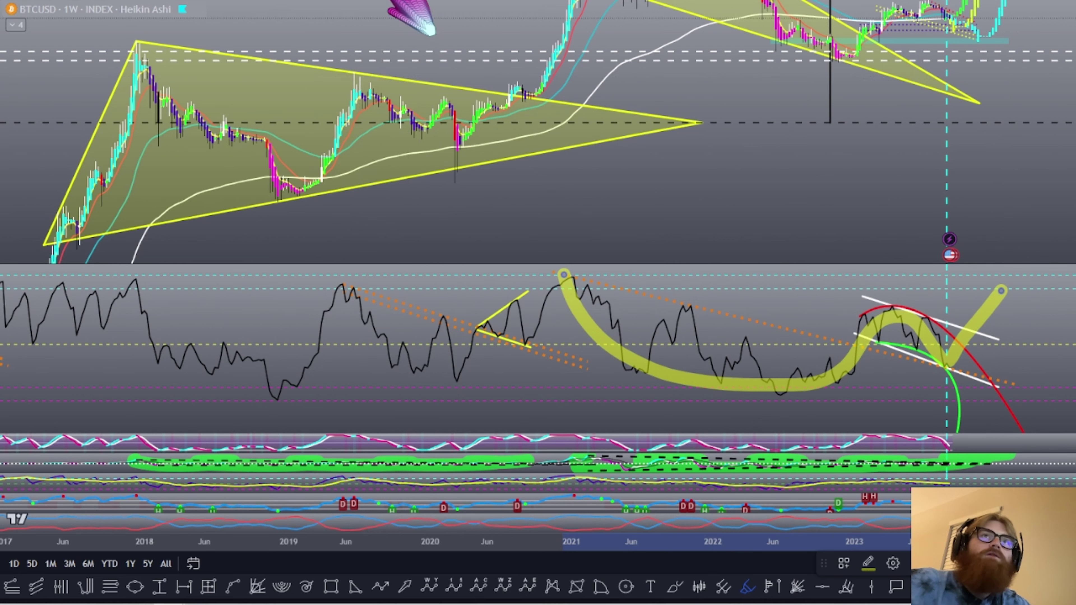
{"action": "key", "text": "ctrl+z"}
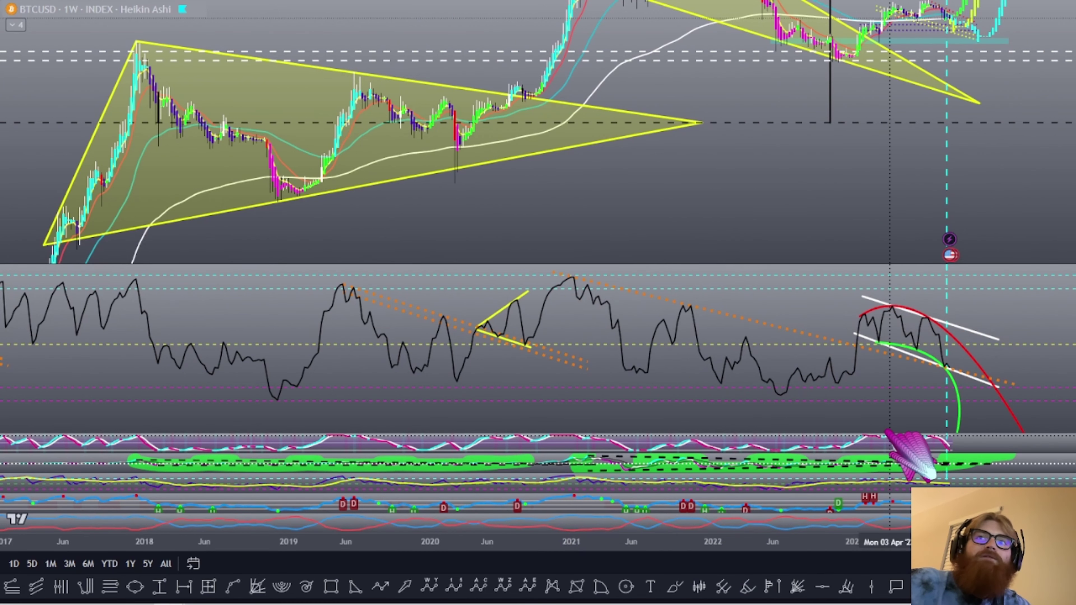
Collapse the oscillator pane, zoom out to the full 2010–2023 weekly history, and stretch the price scale
{"action": "left_click_drag", "start_coordinate": [830, 433], "coordinate": [812, 180]}
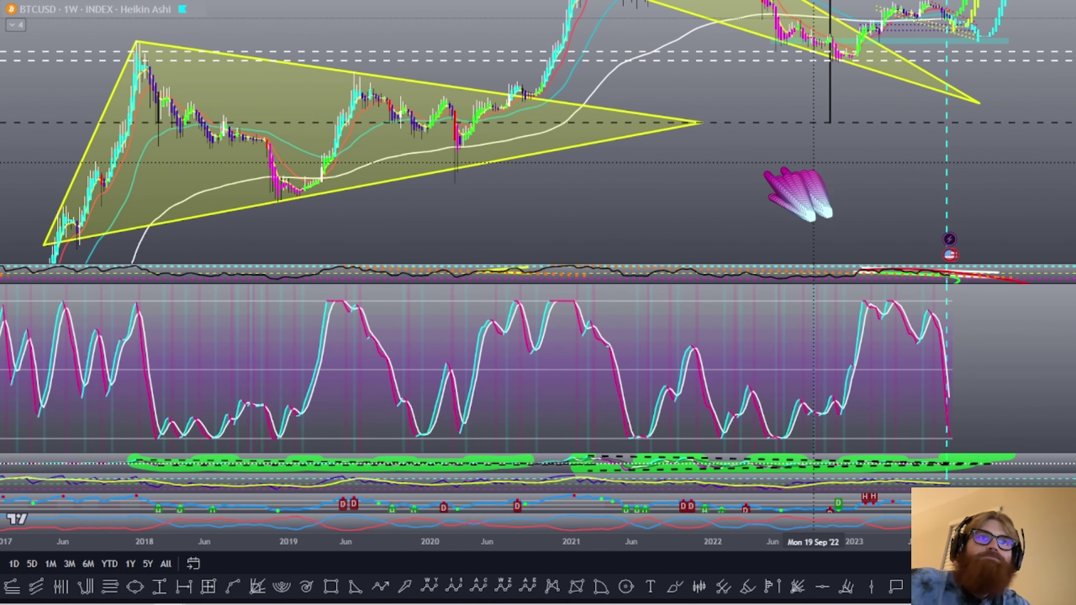
{"action": "scroll", "coordinate": [1009, 229], "scroll_direction": "down", "scroll_amount": 5}
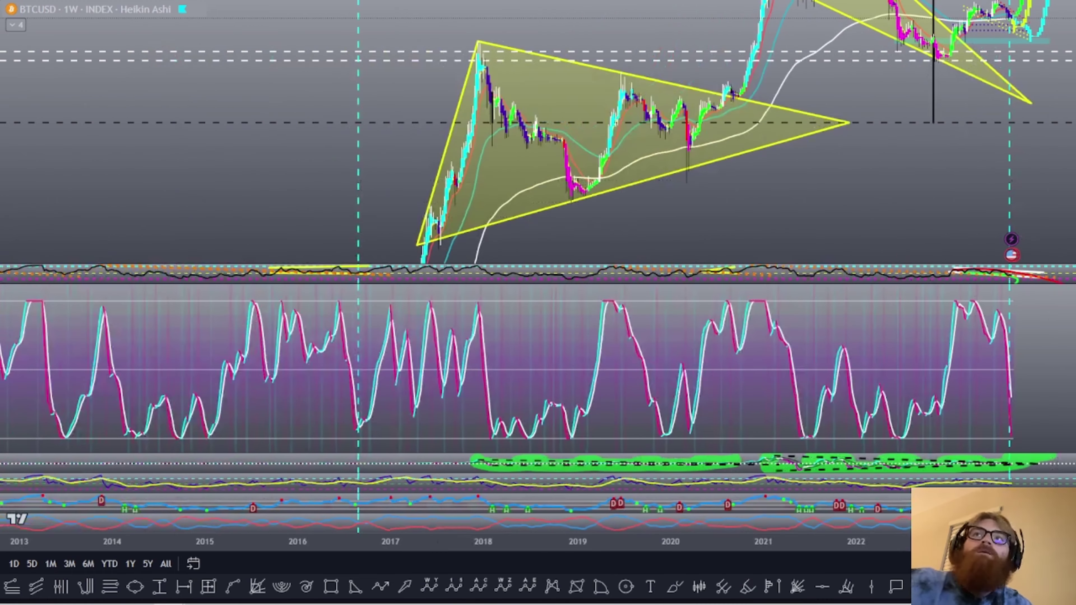
{"action": "scroll", "coordinate": [1051, 197], "scroll_direction": "down", "scroll_amount": 3}
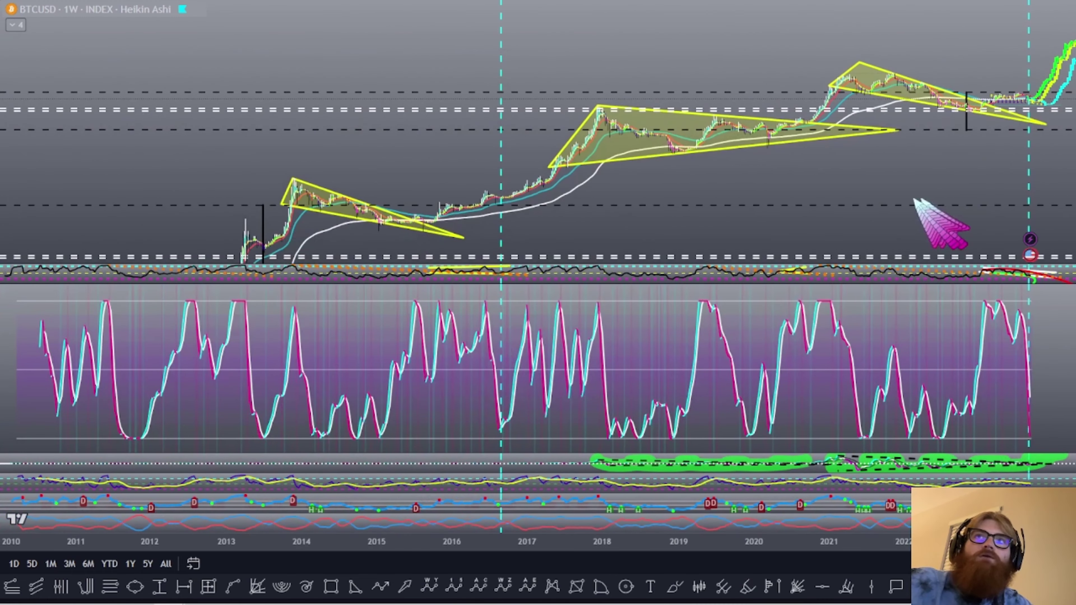
{"action": "scroll", "coordinate": [856, 112], "scroll_direction": "down", "scroll_amount": 3}
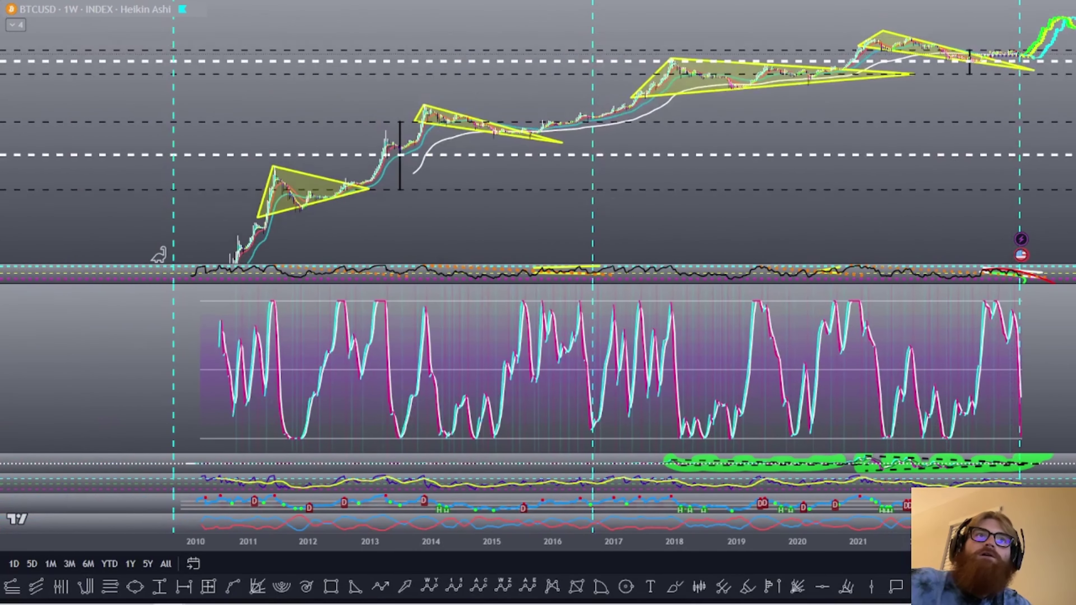
{"action": "left_click_drag", "start_coordinate": [1034, 203], "coordinate": [1001, 182]}
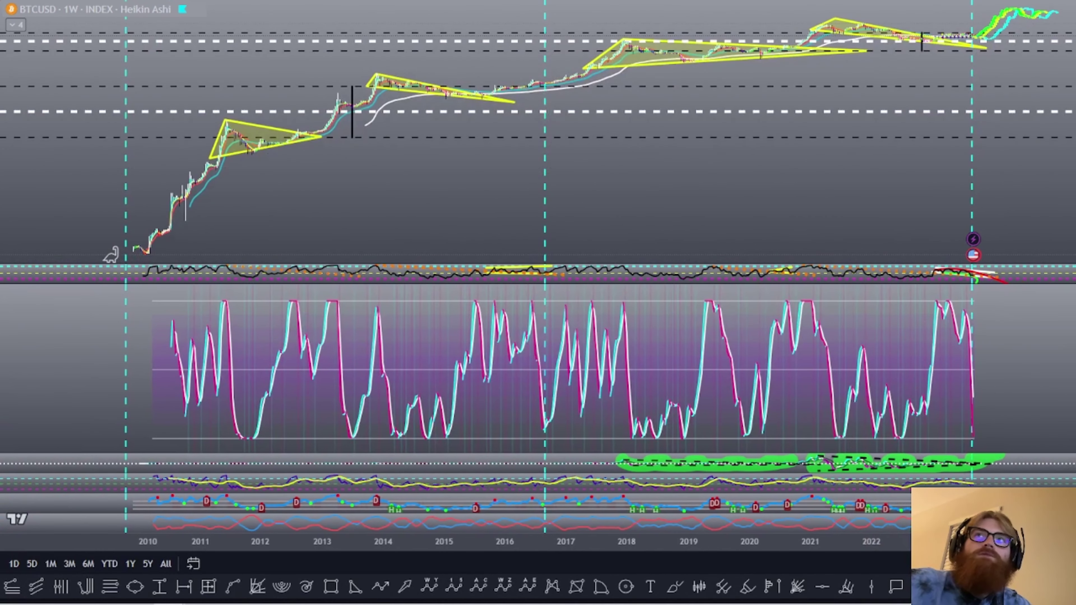
{"action": "left_click_drag", "start_coordinate": [1055, 220], "coordinate": [1072, 250]}
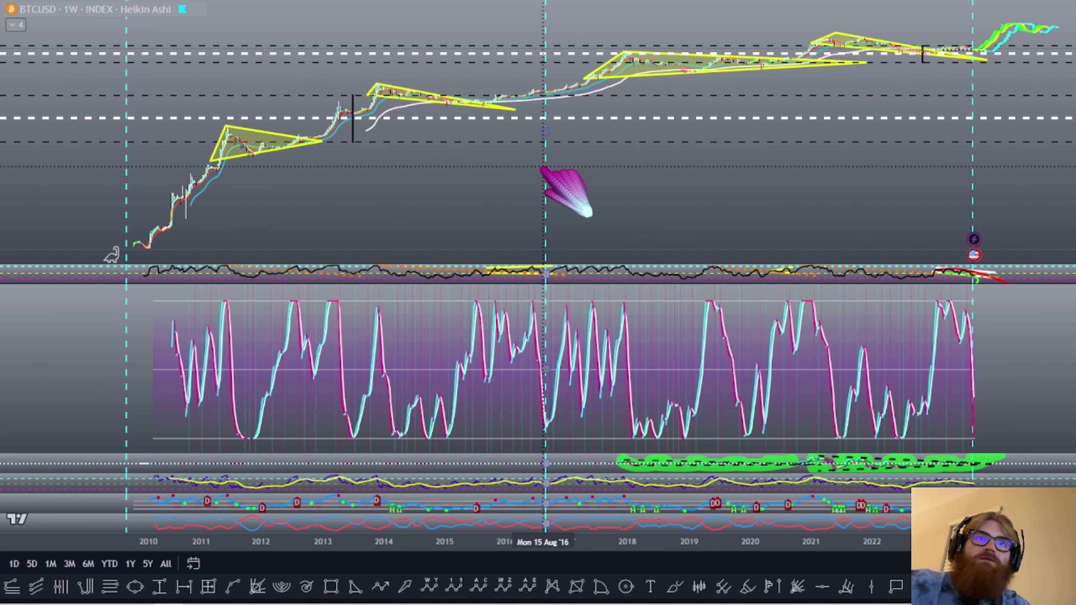
Highlight the stochastic swing from the 2013 peaks through the 2021 fall, then maximize the price pane
{"action": "left_click", "coordinate": [747, 588]}
{"action": "left_click_drag", "start_coordinate": [334, 302], "coordinate": [380, 306]}
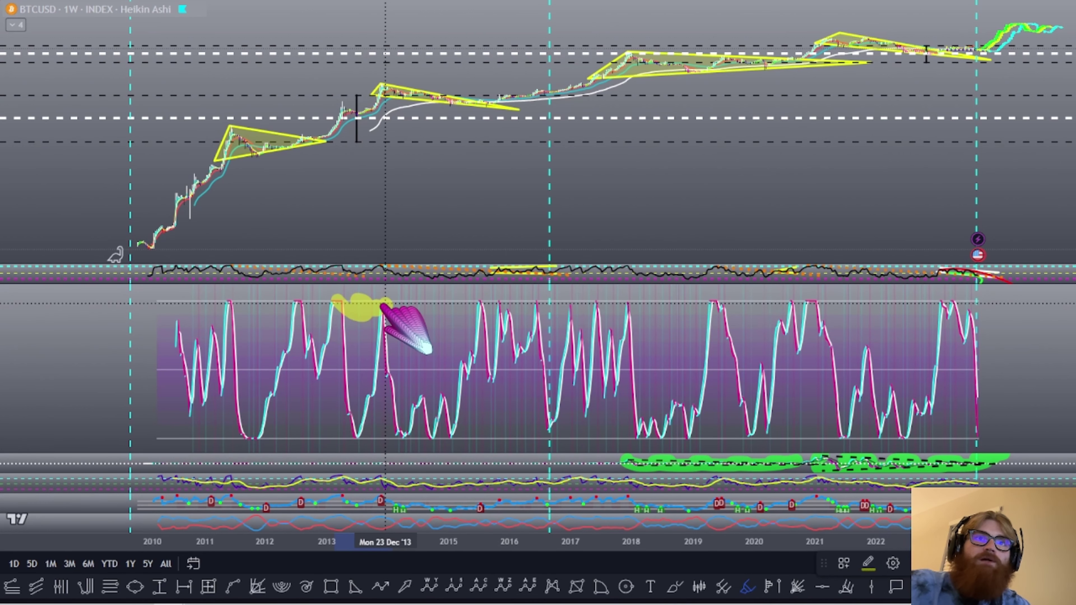
{"action": "mouse_move", "coordinate": [381, 305]}
{"action": "left_mouse_down"}
{"action": "mouse_move", "coordinate": [378, 399]}
{"action": "mouse_move", "coordinate": [409, 430]}
{"action": "mouse_move", "coordinate": [447, 434]}
{"action": "mouse_move", "coordinate": [452, 386]}
{"action": "mouse_move", "coordinate": [487, 299]}
{"action": "mouse_move", "coordinate": [495, 373]}
{"action": "mouse_move", "coordinate": [510, 308]}
{"action": "mouse_move", "coordinate": [524, 365]}
{"action": "mouse_move", "coordinate": [538, 308]}
{"action": "mouse_move", "coordinate": [547, 436]}
{"action": "mouse_move", "coordinate": [570, 346]}
{"action": "left_mouse_up"}
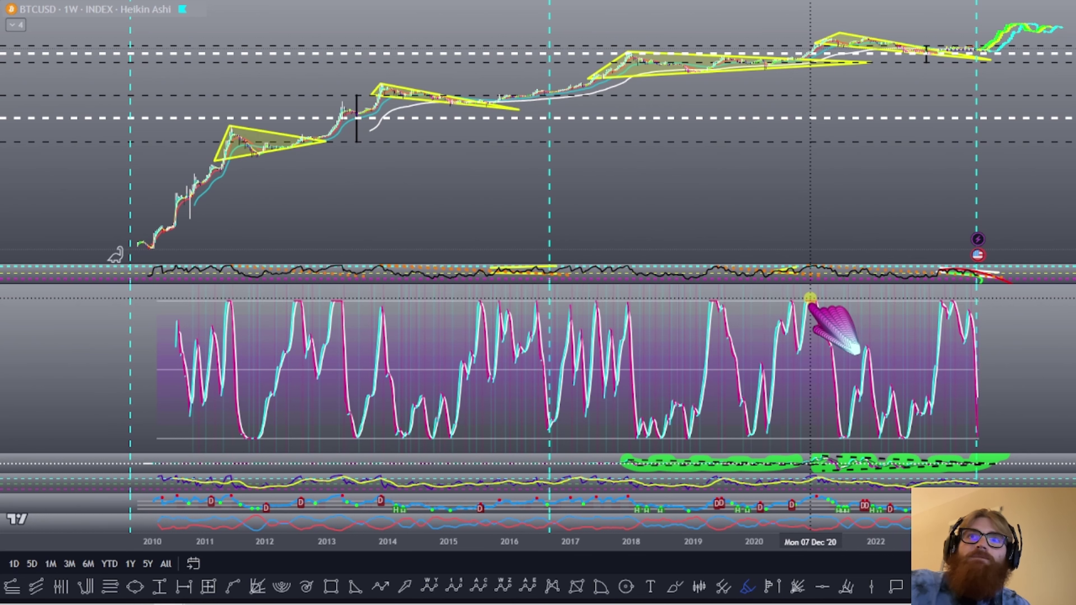
{"action": "left_click", "coordinate": [810, 301]}
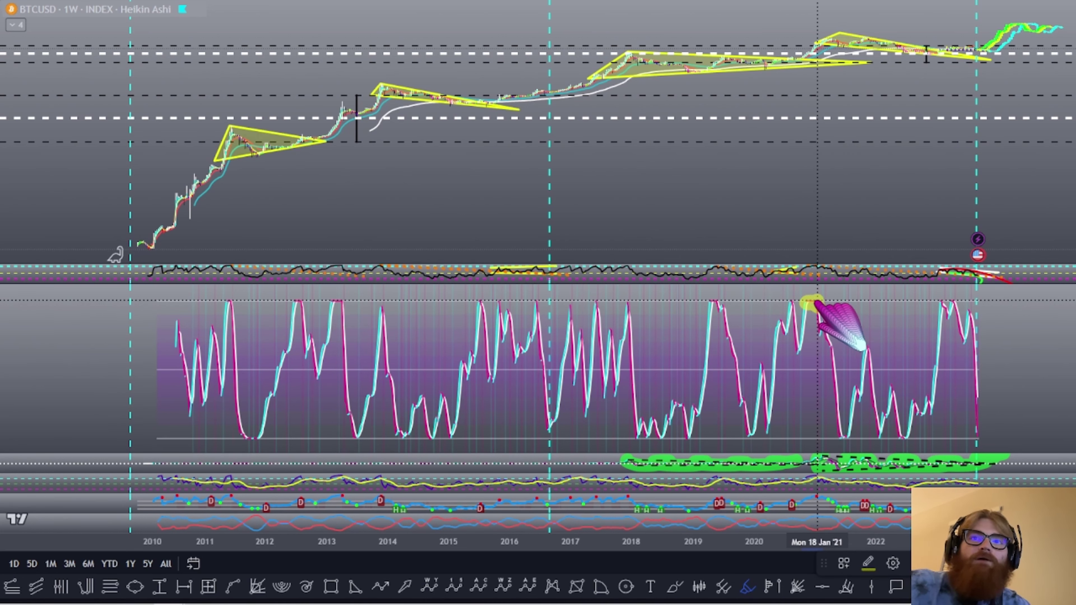
{"action": "mouse_move", "coordinate": [817, 305]}
{"action": "left_mouse_down"}
{"action": "mouse_move", "coordinate": [841, 404]}
{"action": "mouse_move", "coordinate": [853, 425]}
{"action": "mouse_move", "coordinate": [881, 429]}
{"action": "mouse_move", "coordinate": [901, 418]}
{"action": "mouse_move", "coordinate": [934, 335]}
{"action": "mouse_move", "coordinate": [964, 306]}
{"action": "mouse_move", "coordinate": [979, 434]}
{"action": "left_mouse_up"}
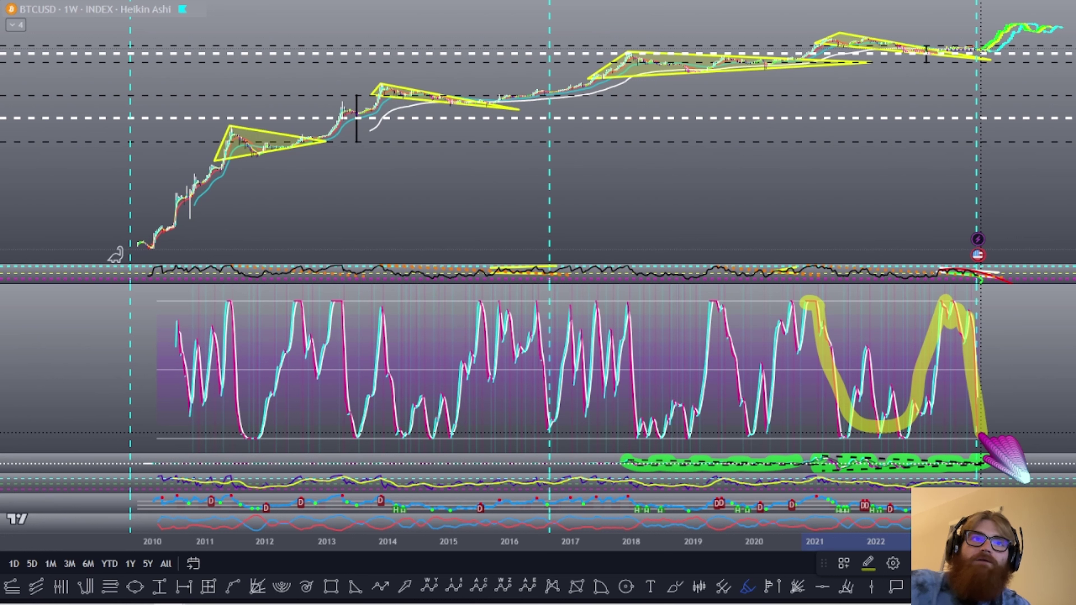
{"action": "left_click_drag", "start_coordinate": [978, 429], "coordinate": [981, 432]}
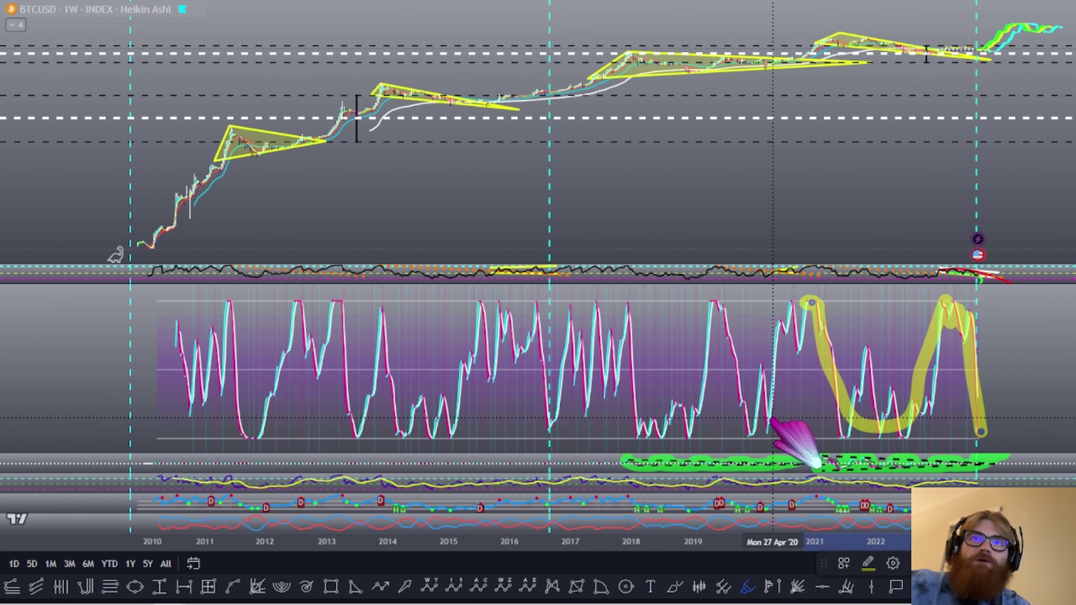
{"action": "double_click", "coordinate": [785, 202]}
Pan and zoom until the 2021–2022 wedge and the April 2024 projected peak fill the view
{"action": "left_click_drag", "start_coordinate": [813, 221], "coordinate": [1034, 443]}
{"action": "scroll", "coordinate": [1034, 443], "scroll_direction": "up", "scroll_amount": 6}
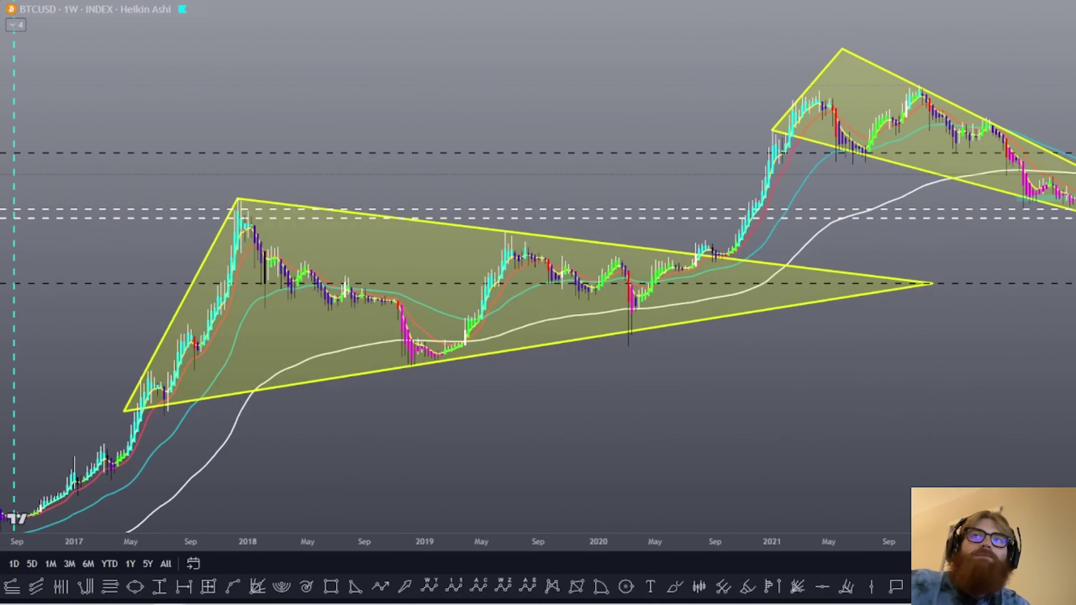
{"action": "scroll", "coordinate": [894, 441], "scroll_direction": "up", "scroll_amount": 3}
{"action": "scroll", "coordinate": [931, 441], "scroll_direction": "up", "scroll_amount": 2}
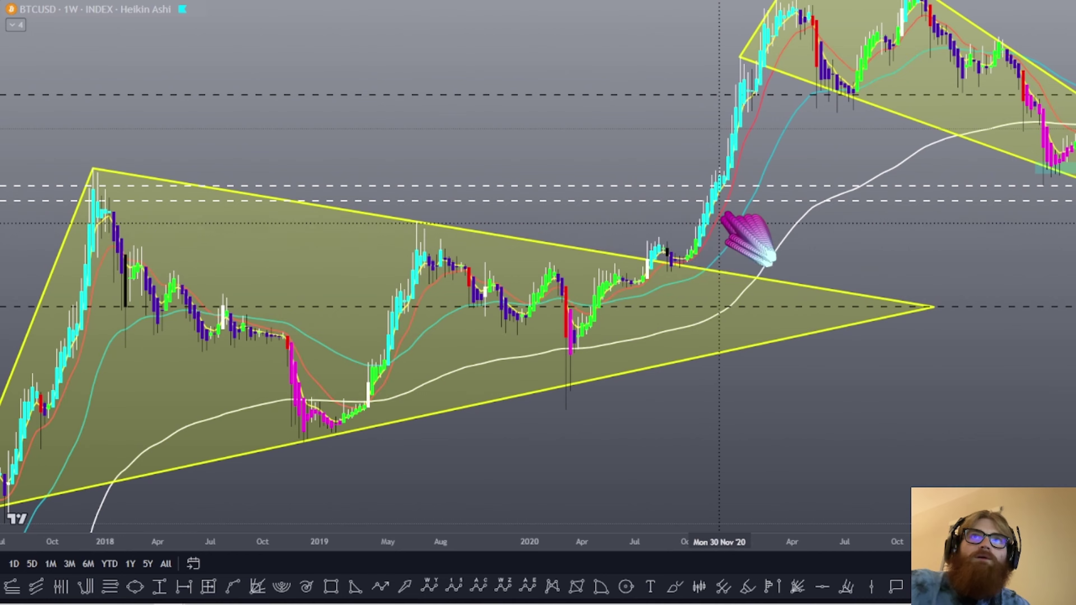
{"action": "left_click_drag", "start_coordinate": [803, 83], "coordinate": [727, 187]}
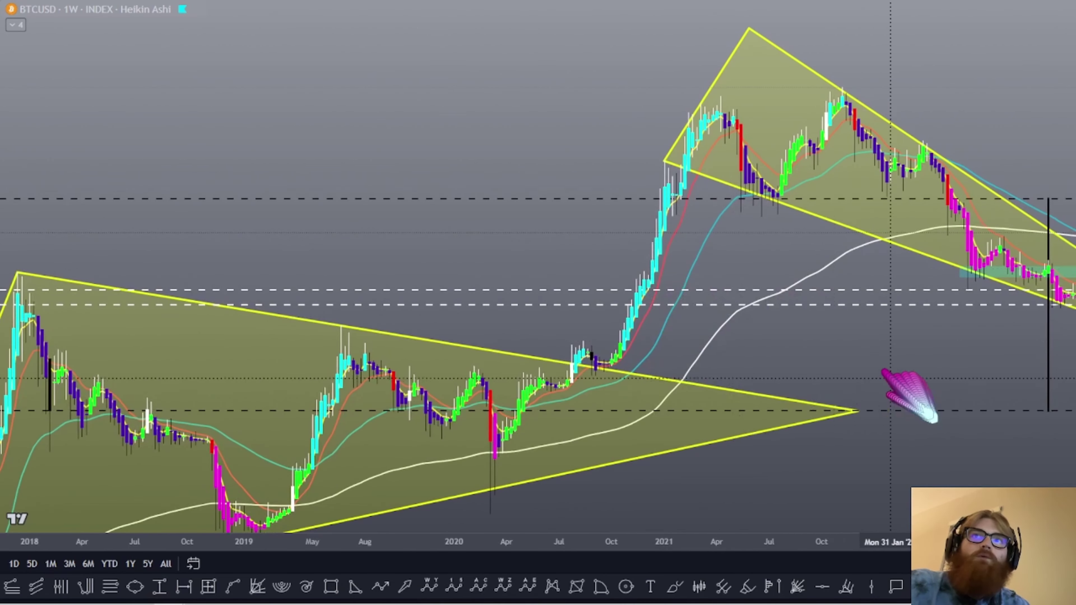
{"action": "left_click_drag", "start_coordinate": [915, 395], "coordinate": [344, 390]}
{"action": "scroll", "coordinate": [630, 389], "scroll_direction": "down", "scroll_amount": 2}
{"action": "left_click_drag", "start_coordinate": [937, 243], "coordinate": [833, 393]}
{"action": "scroll", "coordinate": [856, 392], "scroll_direction": "up", "scroll_amount": 3}
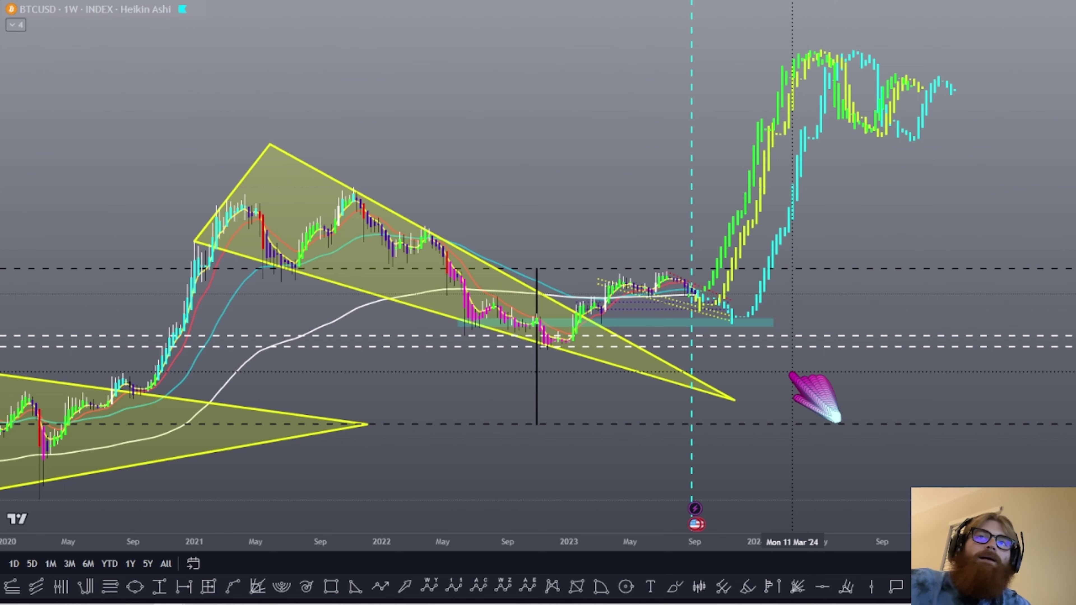
Hide all drawings with Ctrl+Alt+H, show them again, then zoom the chart out
{"action": "scroll", "coordinate": [1034, 314], "scroll_direction": "up", "scroll_amount": 5}
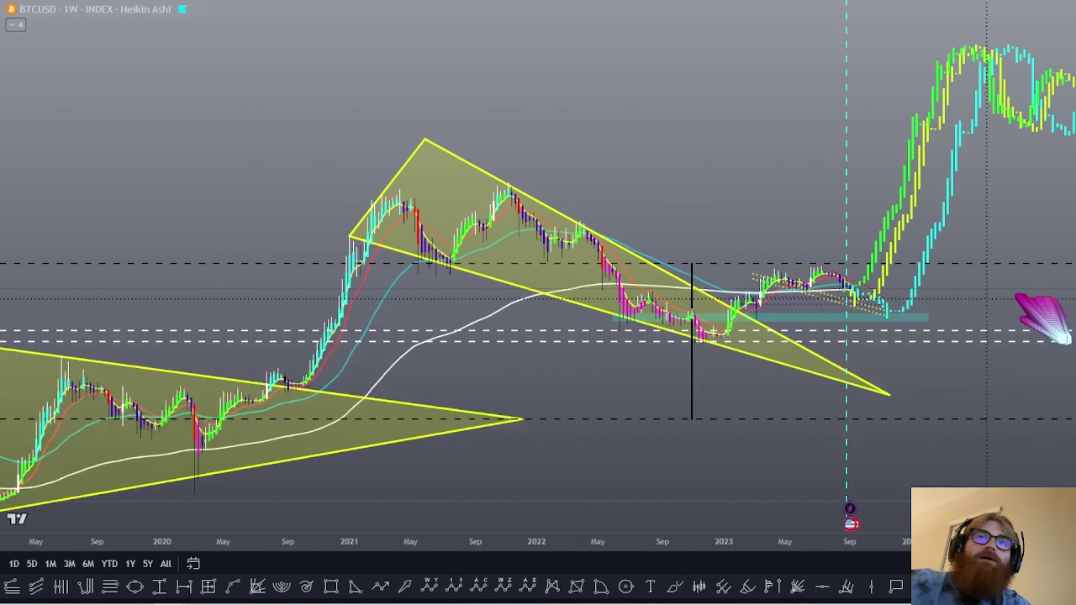
{"action": "scroll", "coordinate": [988, 356], "scroll_direction": "up", "scroll_amount": 10}
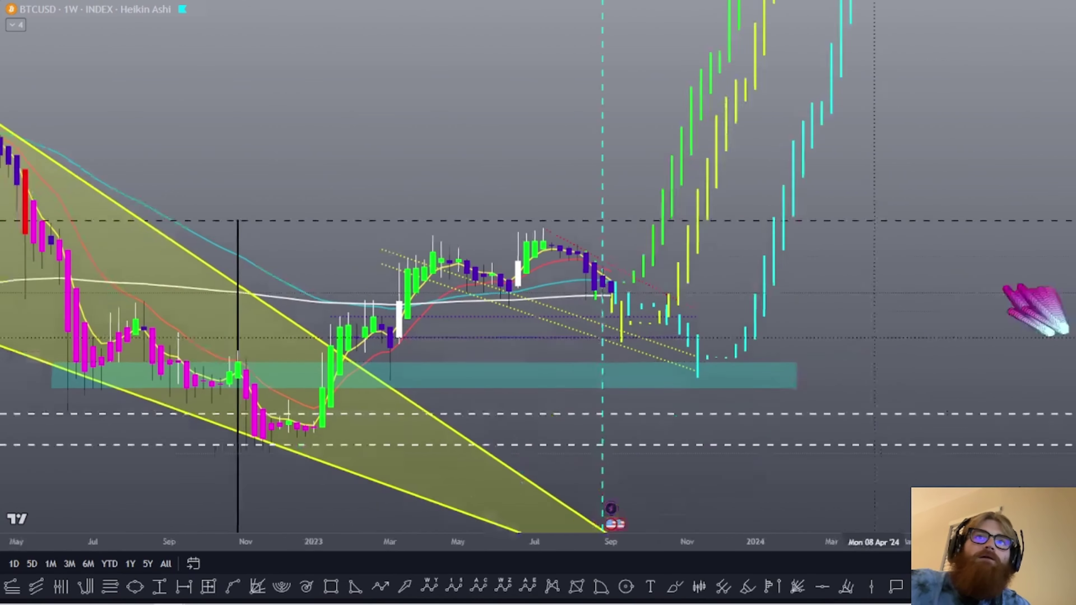
{"action": "scroll", "coordinate": [186, 292], "scroll_direction": "right", "scroll_amount": 2}
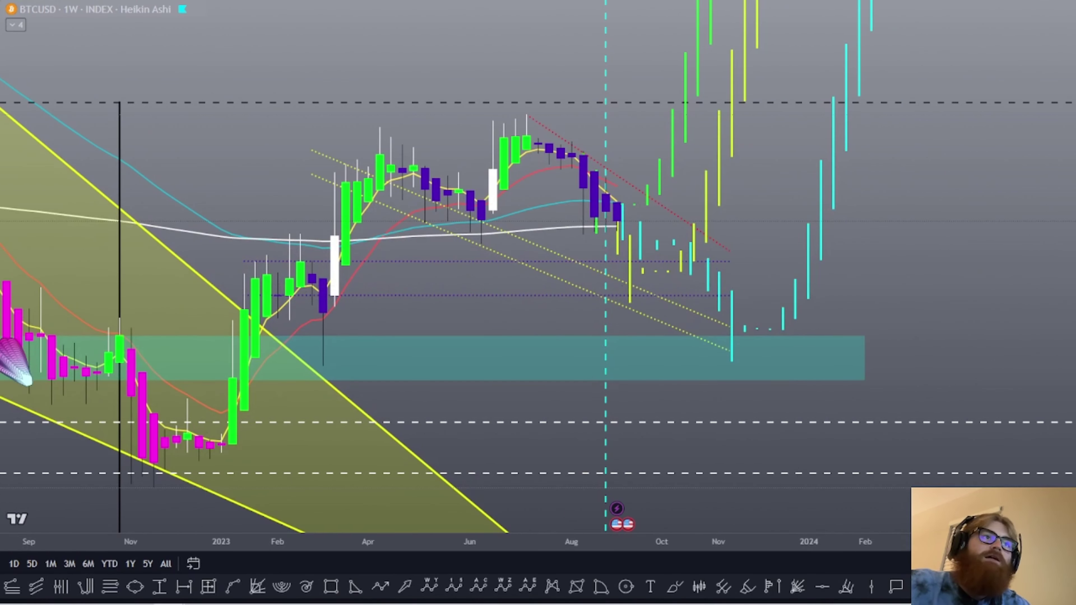
{"action": "key", "text": "ctrl+alt+h"}
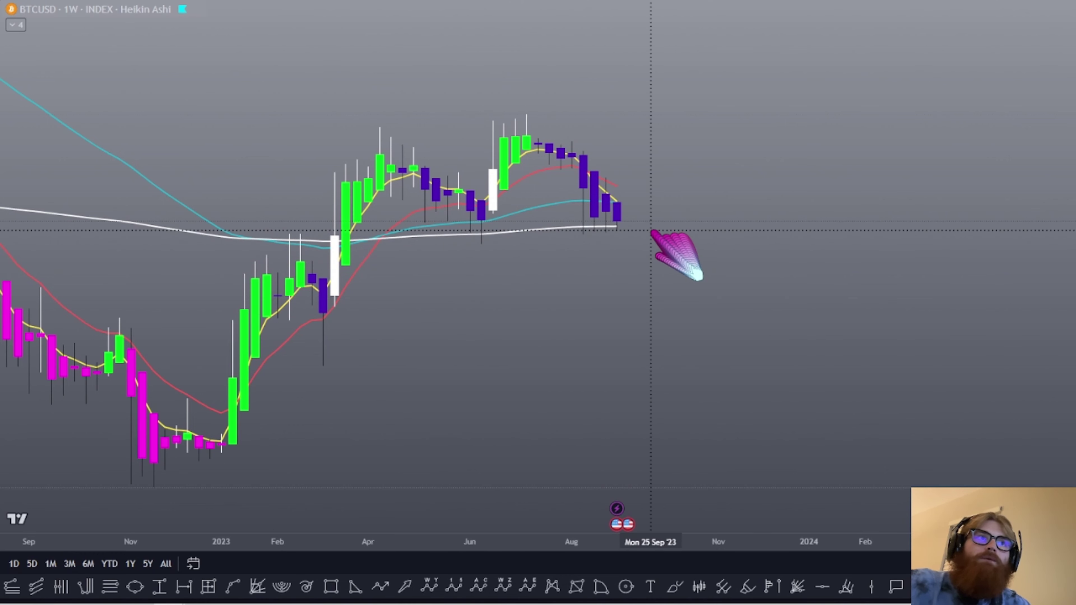
{"action": "key", "text": "ctrl+alt+h"}
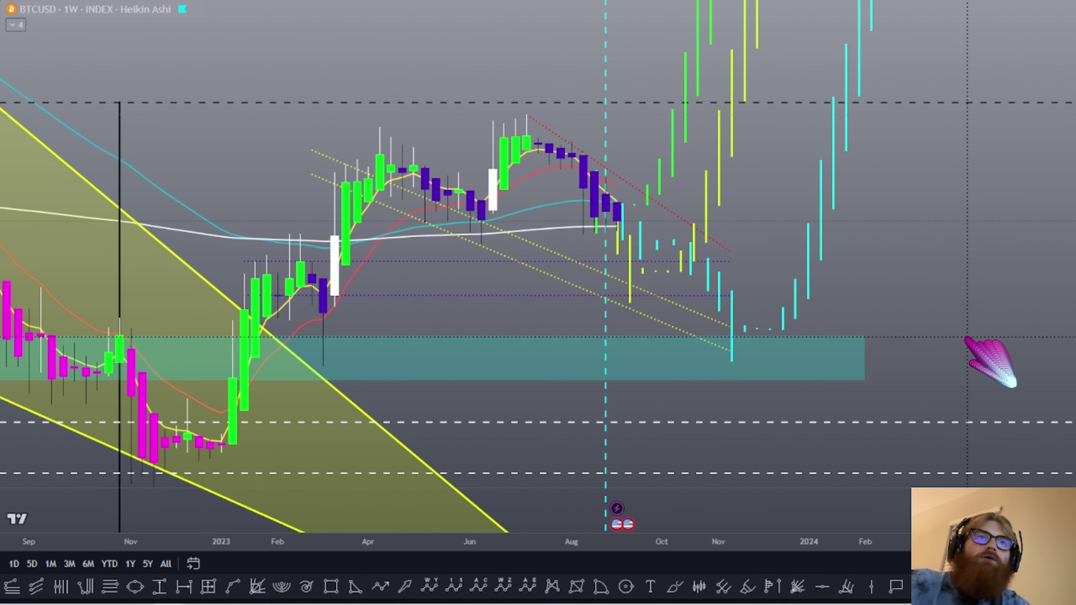
{"action": "scroll", "coordinate": [967, 339], "scroll_direction": "down", "scroll_amount": 8}
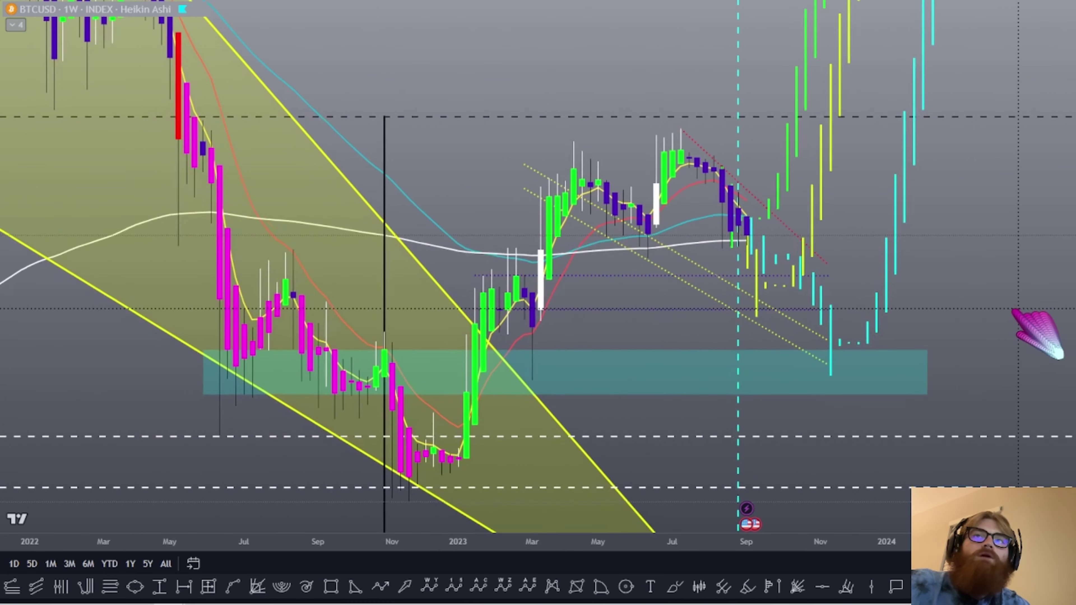
{"action": "scroll", "coordinate": [1040, 335], "scroll_direction": "down", "scroll_amount": 3}
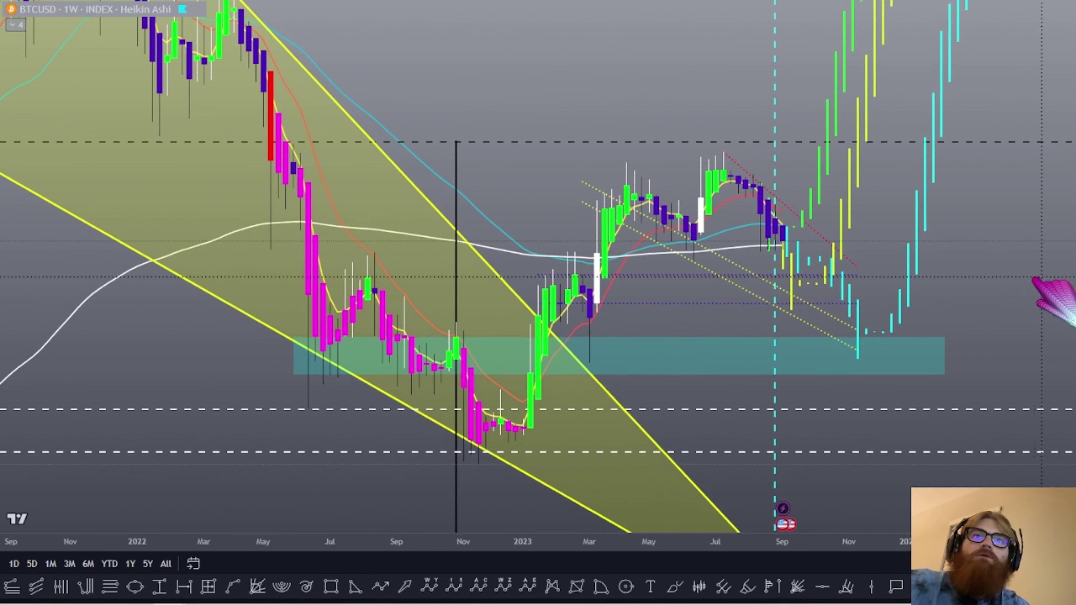
{"action": "scroll", "coordinate": [1052, 300], "scroll_direction": "down", "scroll_amount": 5}
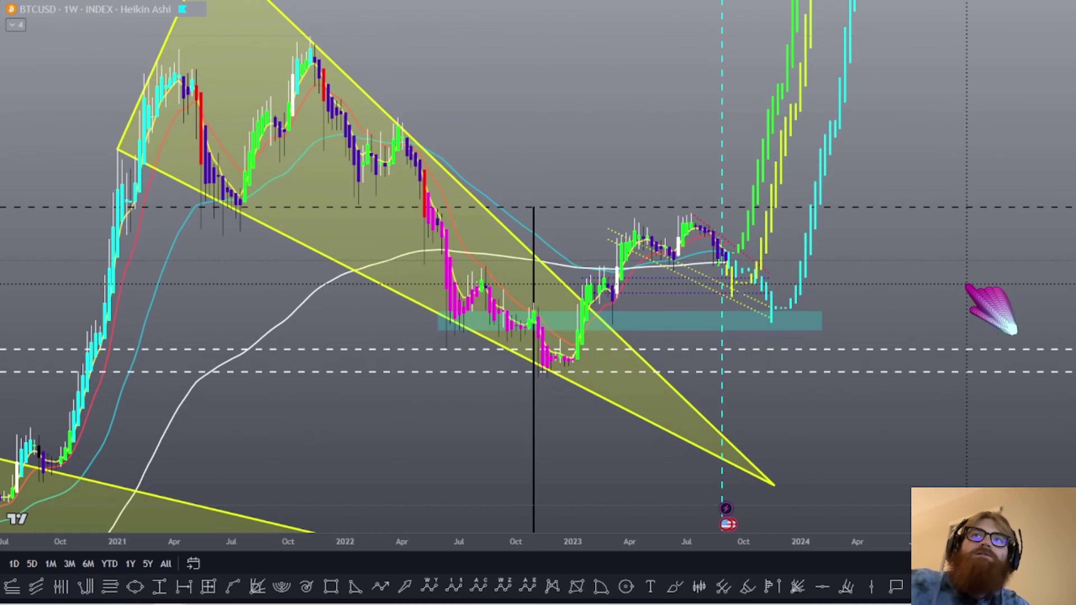
Restore the indicator panes, enlarge the green-annotated oscillator pane and maximize it
{"action": "double_click", "coordinate": [997, 305]}
{"action": "left_click_drag", "start_coordinate": [831, 452], "coordinate": [846, 235]}
{"action": "double_click", "coordinate": [906, 373]}
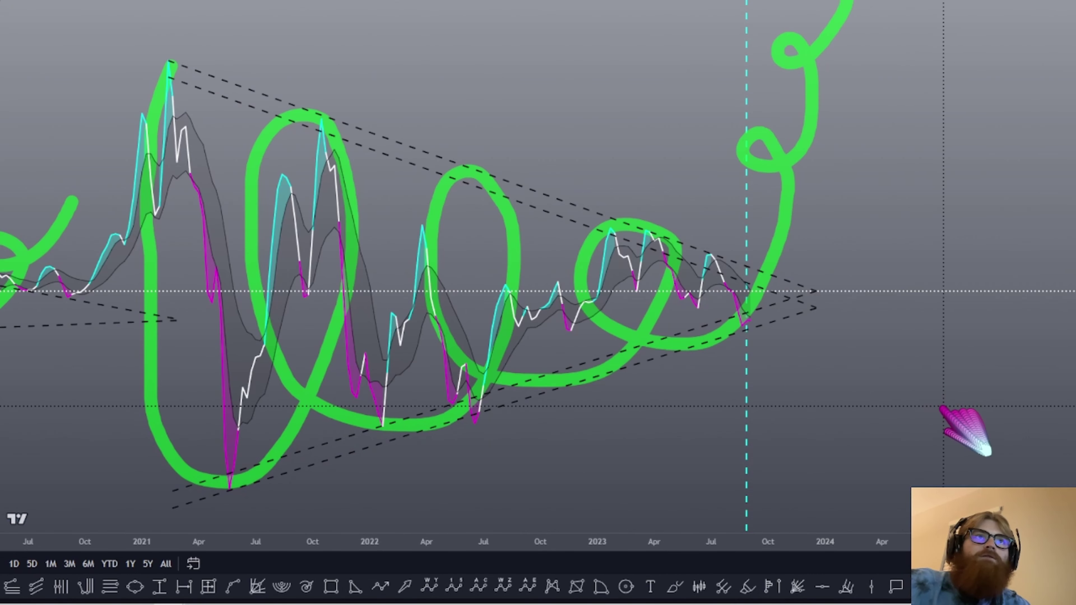
{"action": "double_click", "coordinate": [926, 476]}
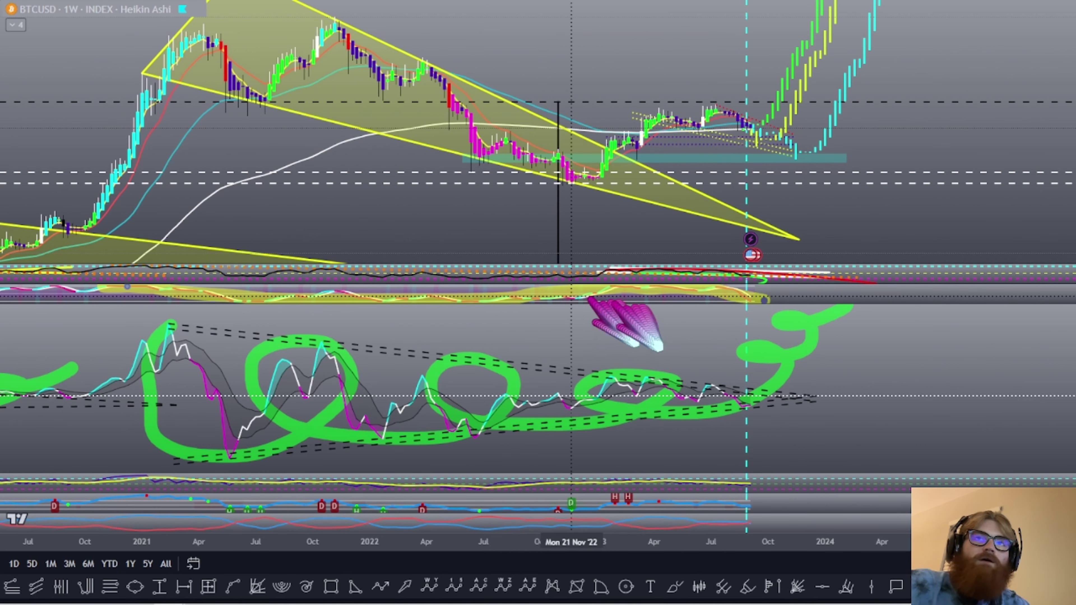
{"action": "double_click", "coordinate": [908, 352]}
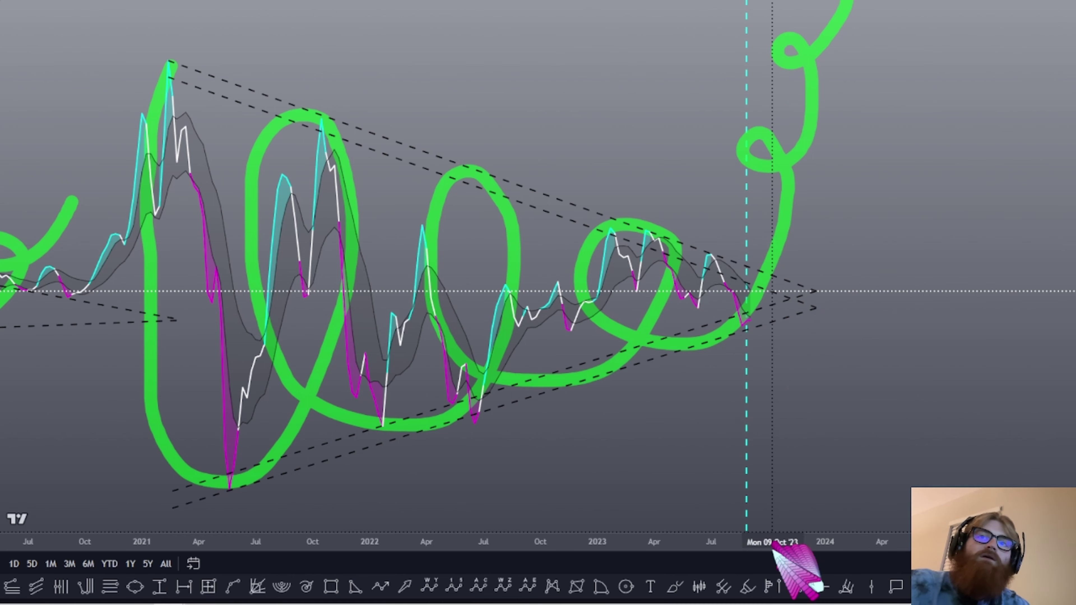
Circle the oscillator's August 2023 low in yellow with the Highlighter, then restore all panes
{"action": "left_click", "coordinate": [744, 593]}
{"action": "mouse_move", "coordinate": [749, 307]}
{"action": "left_mouse_down"}
{"action": "mouse_move", "coordinate": [712, 309]}
{"action": "mouse_move", "coordinate": [728, 304]}
{"action": "left_mouse_up"}
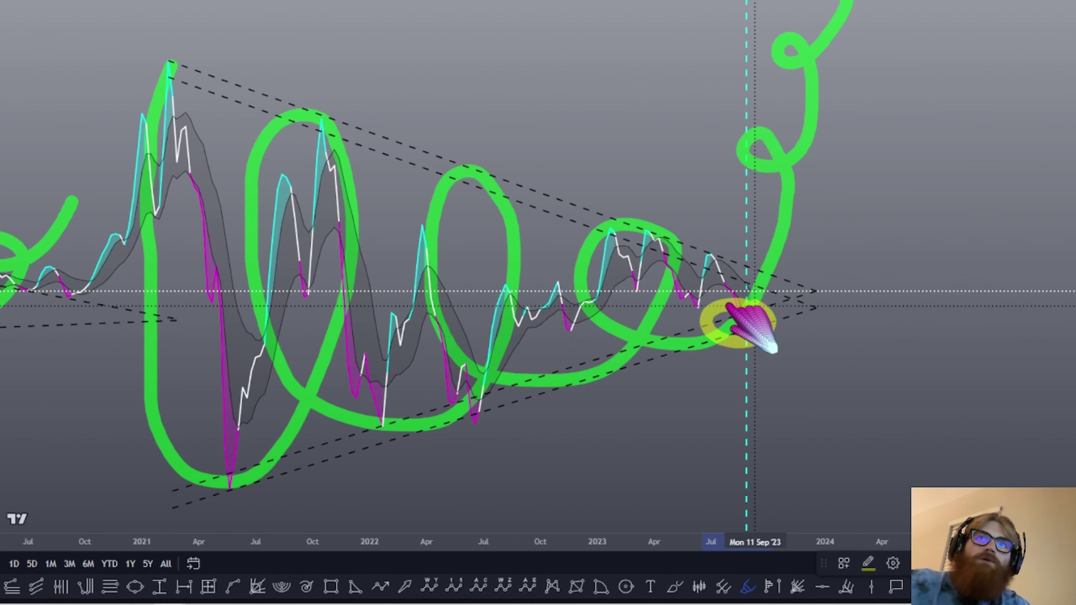
{"action": "mouse_move", "coordinate": [475, 392]}
{"action": "left_mouse_down"}
{"action": "mouse_move", "coordinate": [457, 400]}
{"action": "mouse_move", "coordinate": [493, 408]}
{"action": "mouse_move", "coordinate": [483, 396]}
{"action": "left_mouse_up"}
{"action": "mouse_move", "coordinate": [383, 417]}
{"action": "left_mouse_down"}
{"action": "mouse_move", "coordinate": [373, 443]}
{"action": "mouse_move", "coordinate": [391, 414]}
{"action": "left_mouse_up"}
{"action": "mouse_move", "coordinate": [231, 460]}
{"action": "left_mouse_down"}
{"action": "mouse_move", "coordinate": [208, 477]}
{"action": "mouse_move", "coordinate": [231, 464]}
{"action": "left_mouse_up"}
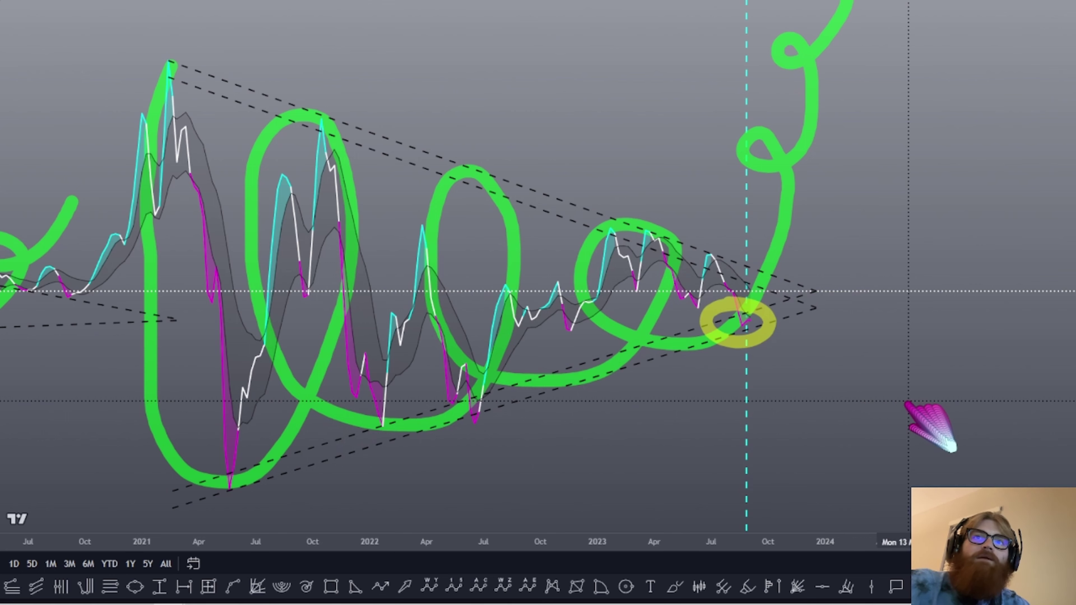
{"action": "double_click", "coordinate": [863, 418]}
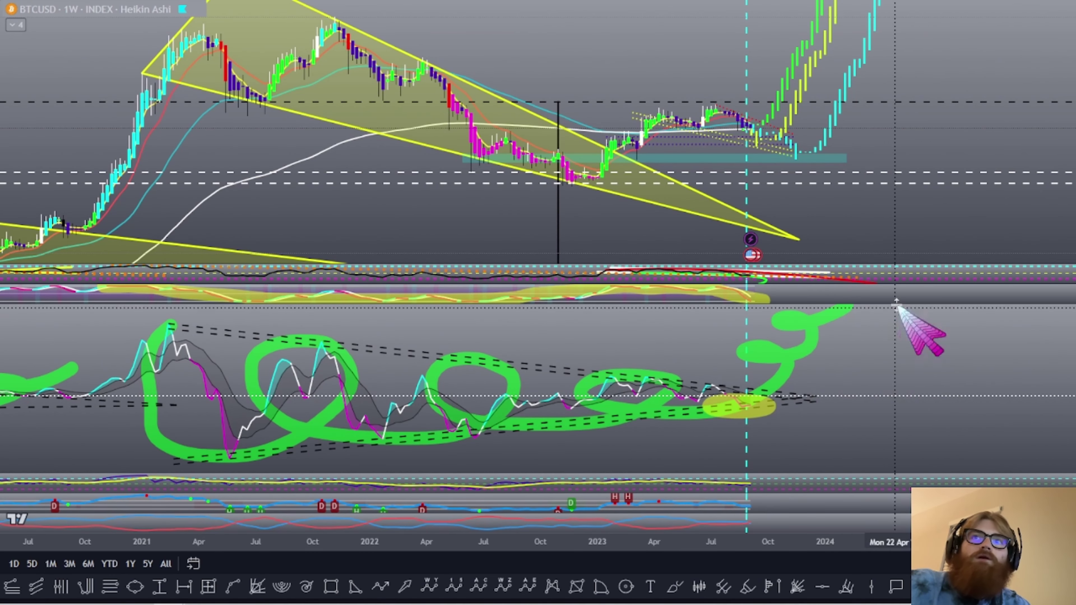
Enlarge the stochastic and RSI panes, then maximize the price pane and zoom out
{"action": "left_click_drag", "start_coordinate": [894, 306], "coordinate": [886, 456]}
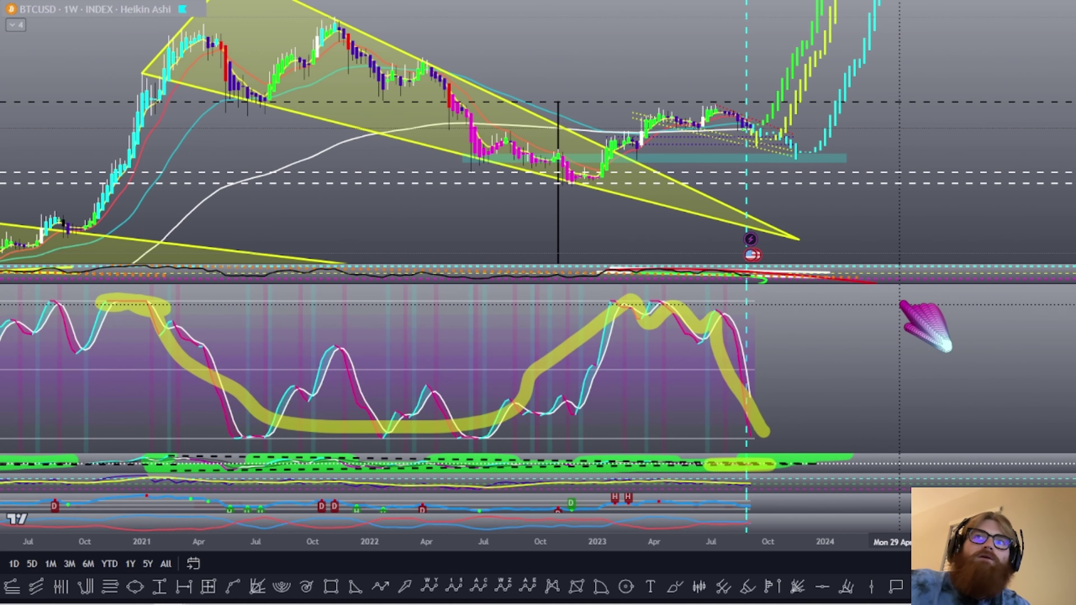
{"action": "left_click_drag", "start_coordinate": [906, 283], "coordinate": [894, 432]}
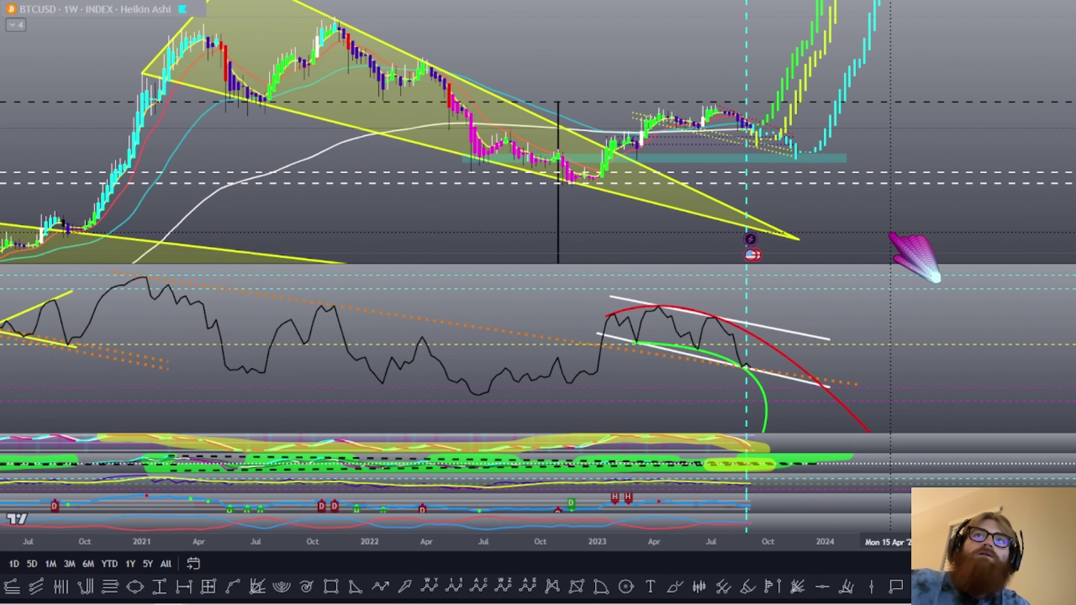
{"action": "double_click", "coordinate": [889, 240]}
{"action": "scroll", "coordinate": [926, 262], "scroll_direction": "right", "scroll_amount": 3}
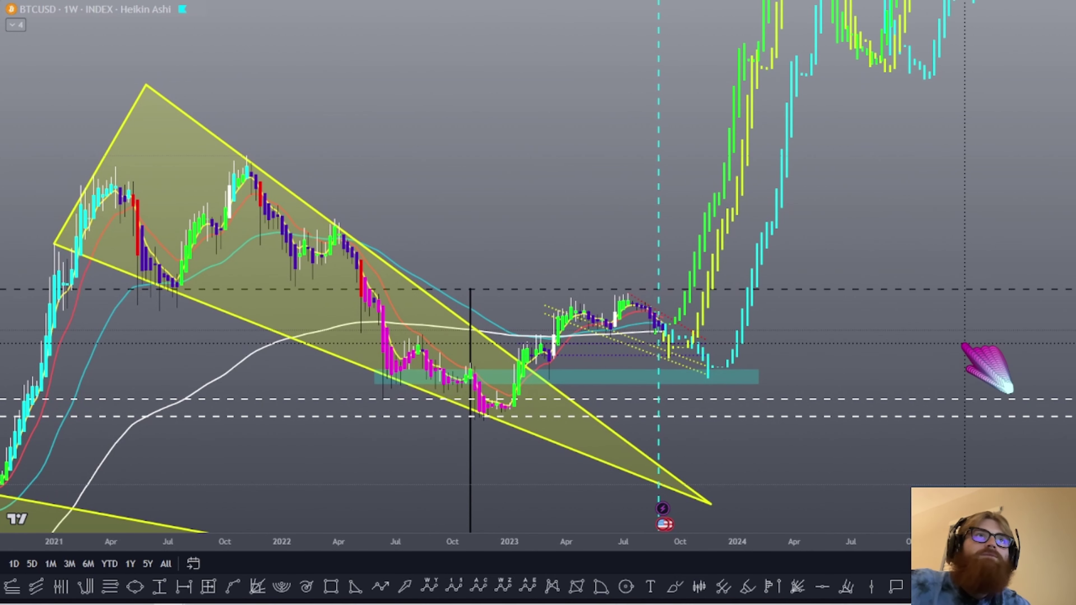
{"action": "scroll", "coordinate": [466, 267], "scroll_direction": "down", "scroll_amount": 10}
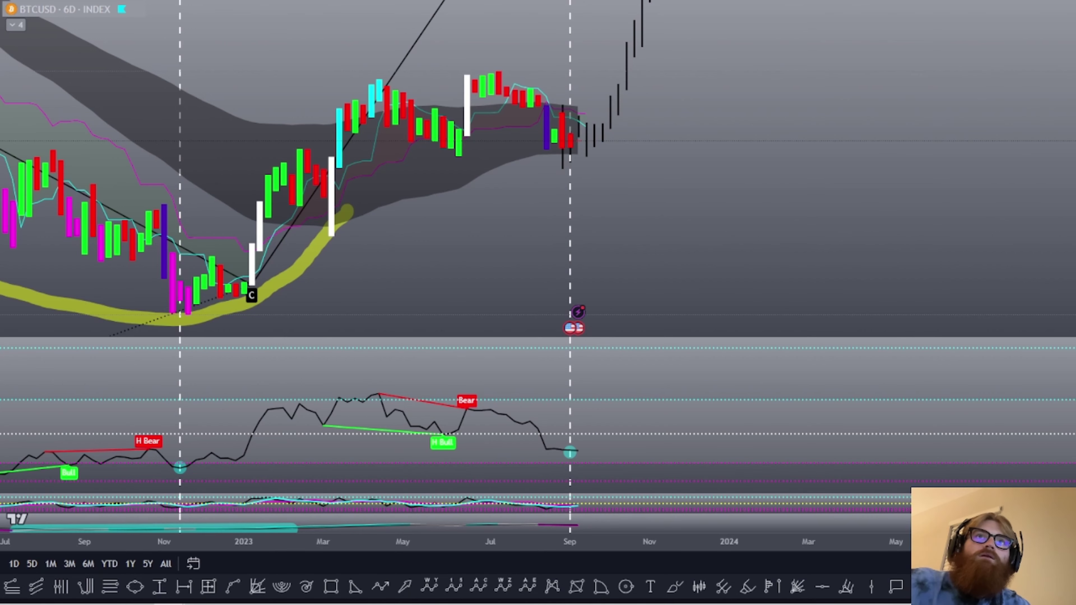
{"action": "left_click_drag", "start_coordinate": [727, 187], "coordinate": [921, 176]}
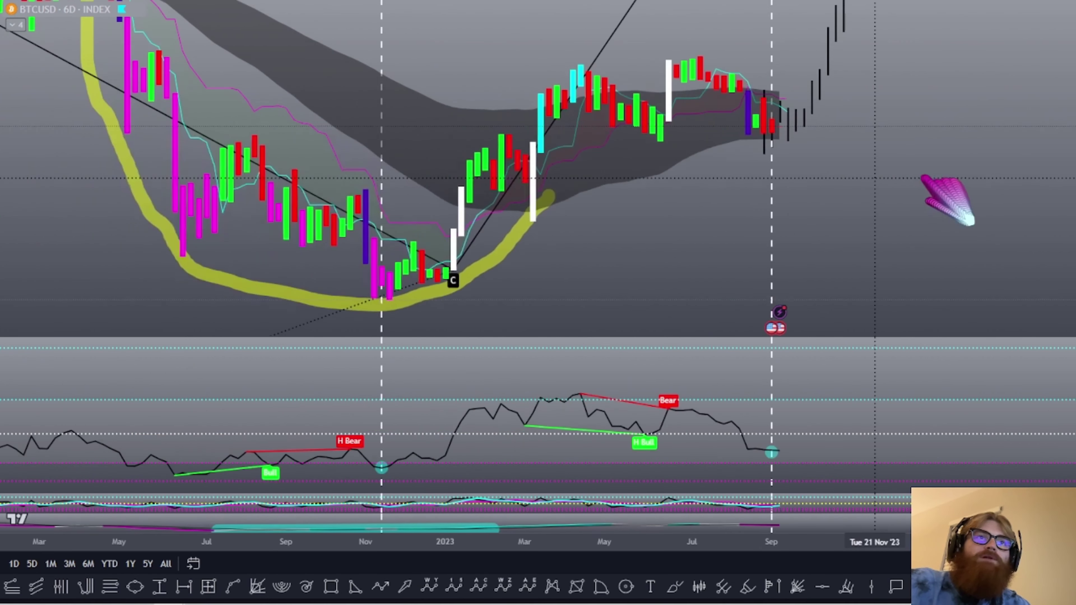
{"action": "scroll", "coordinate": [997, 236], "scroll_direction": "up", "scroll_amount": 2}
{"action": "left_click_drag", "start_coordinate": [901, 240], "coordinate": [852, 230]}
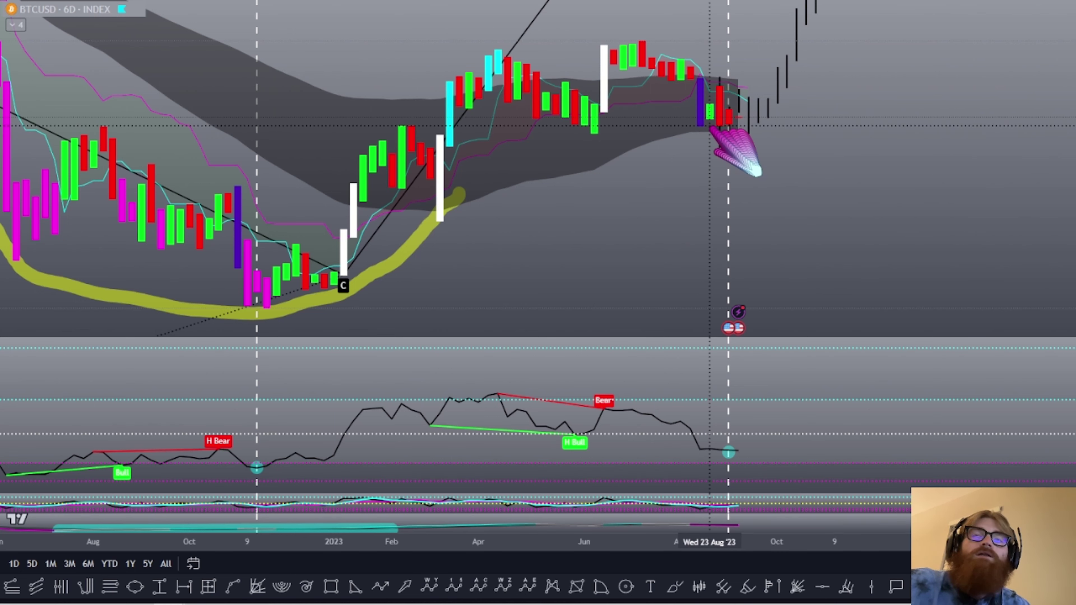
{"action": "left_click_drag", "start_coordinate": [752, 133], "coordinate": [709, 180]}
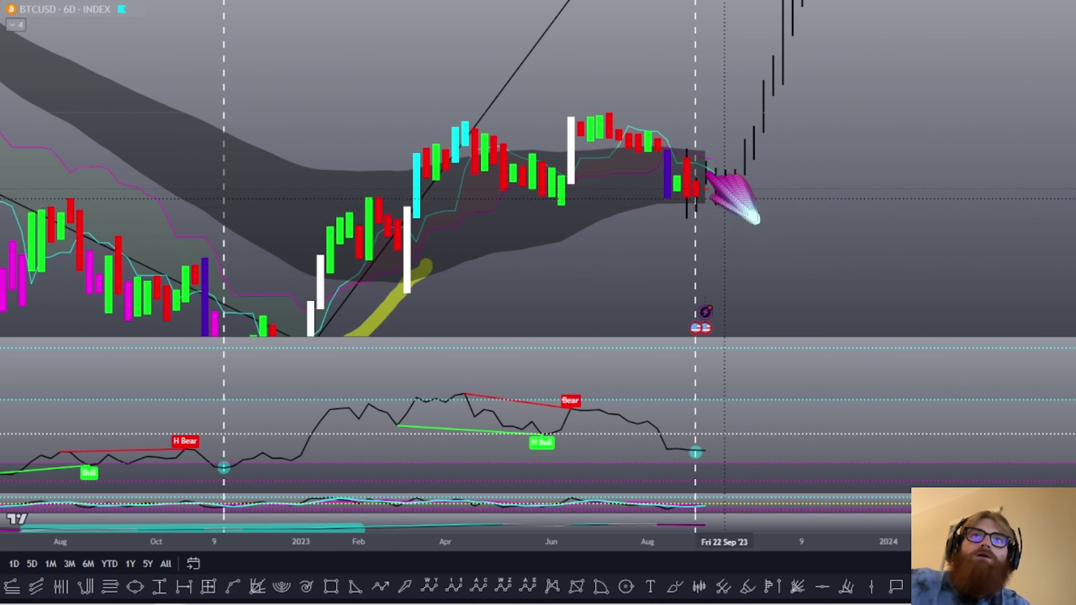
{"action": "scroll", "coordinate": [577, 452], "scroll_direction": "left", "scroll_amount": 20}
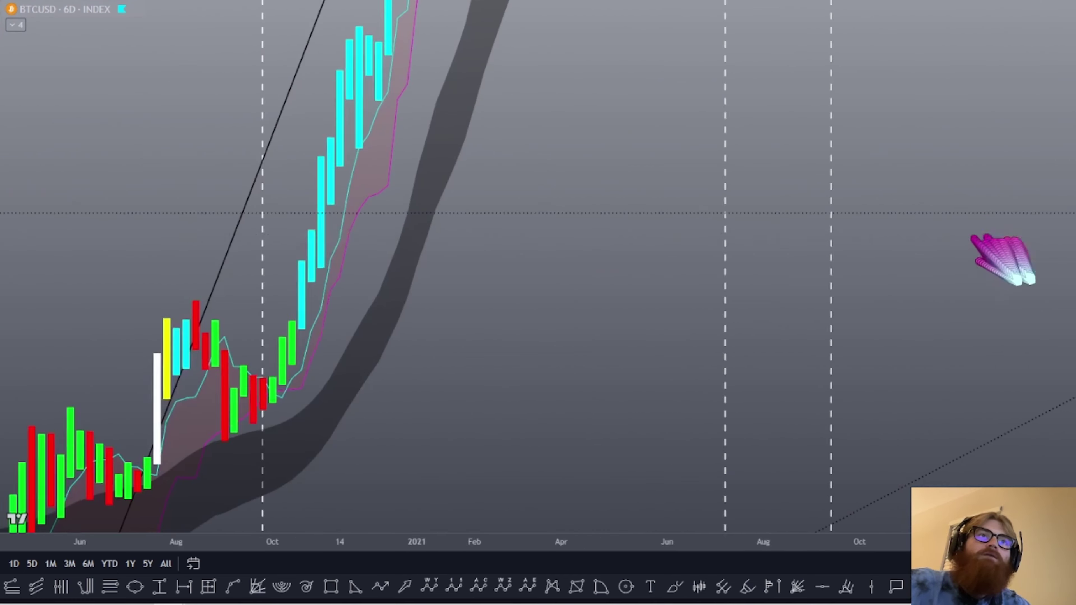
{"action": "scroll", "coordinate": [636, 445], "scroll_direction": "up", "scroll_amount": 5}
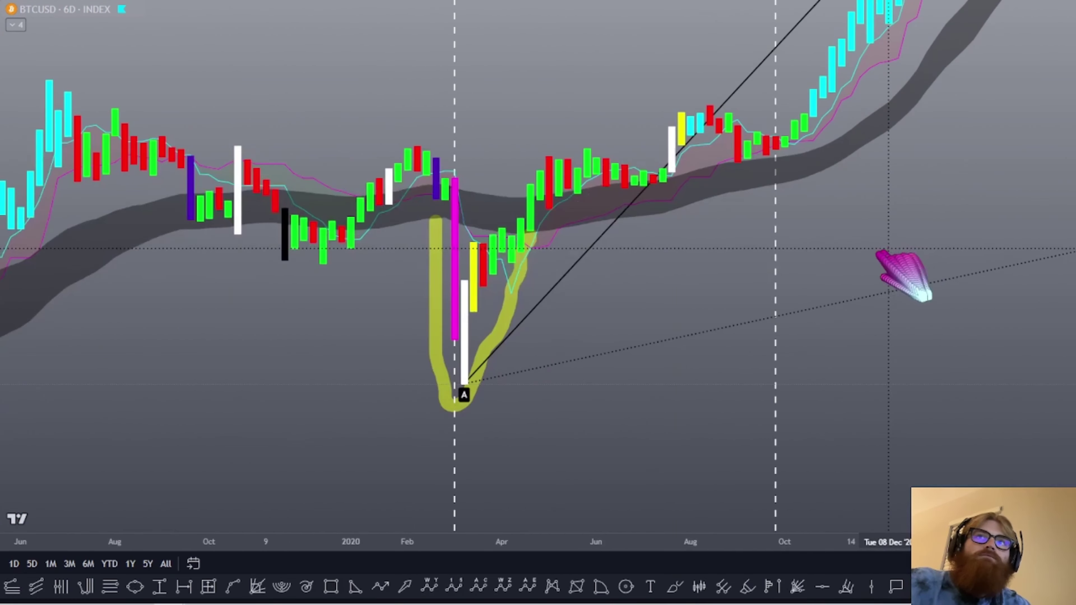
{"action": "scroll", "coordinate": [908, 269], "scroll_direction": "right", "scroll_amount": 5}
{"action": "left_click_drag", "start_coordinate": [853, 252], "coordinate": [711, 325]}
{"action": "scroll", "coordinate": [711, 324], "scroll_direction": "left", "scroll_amount": 5}
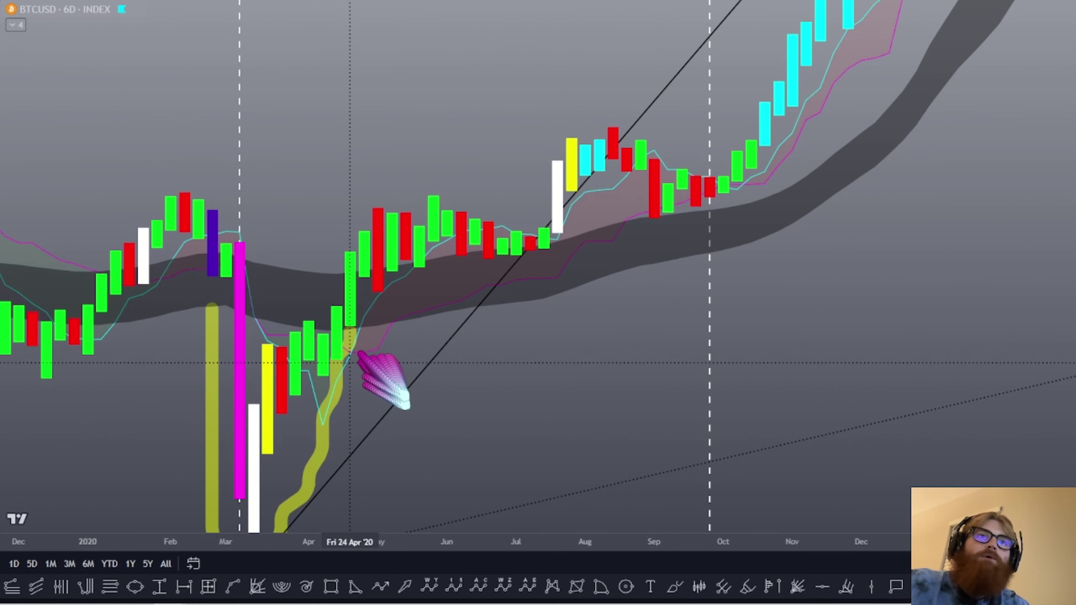
{"action": "scroll", "coordinate": [865, 416], "scroll_direction": "up", "scroll_amount": 2}
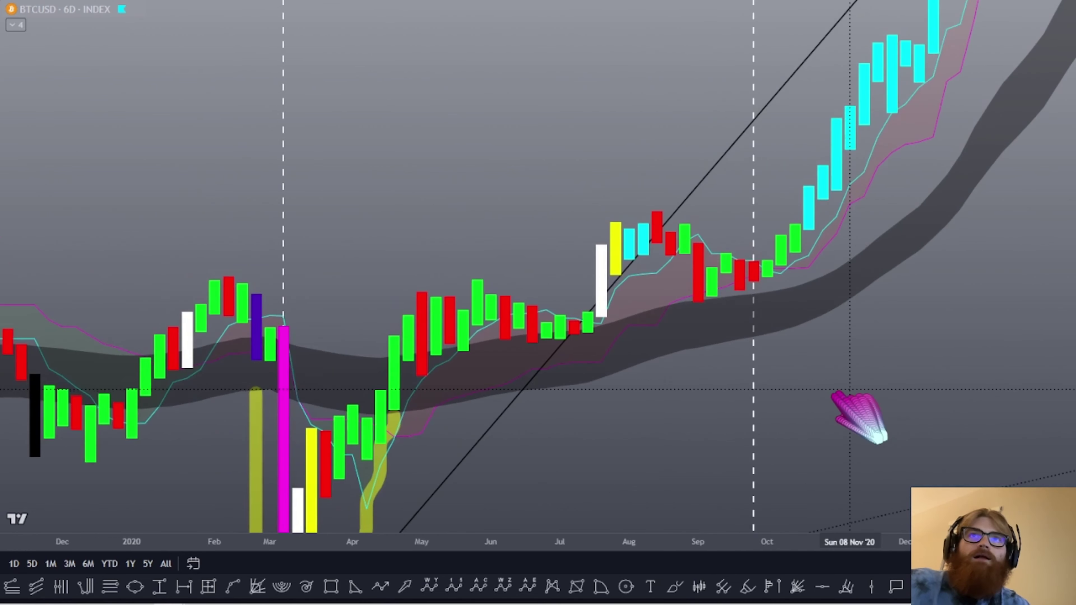
{"action": "scroll", "coordinate": [498, 260], "scroll_direction": "up", "scroll_amount": 3}
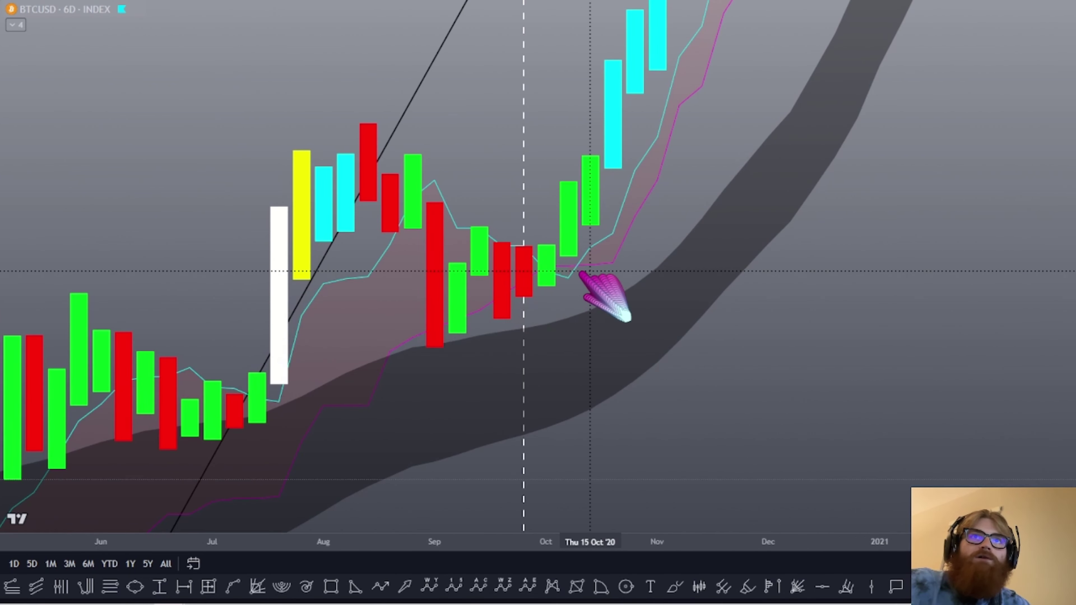
{"action": "scroll", "coordinate": [1028, 372], "scroll_direction": "down", "scroll_amount": 5}
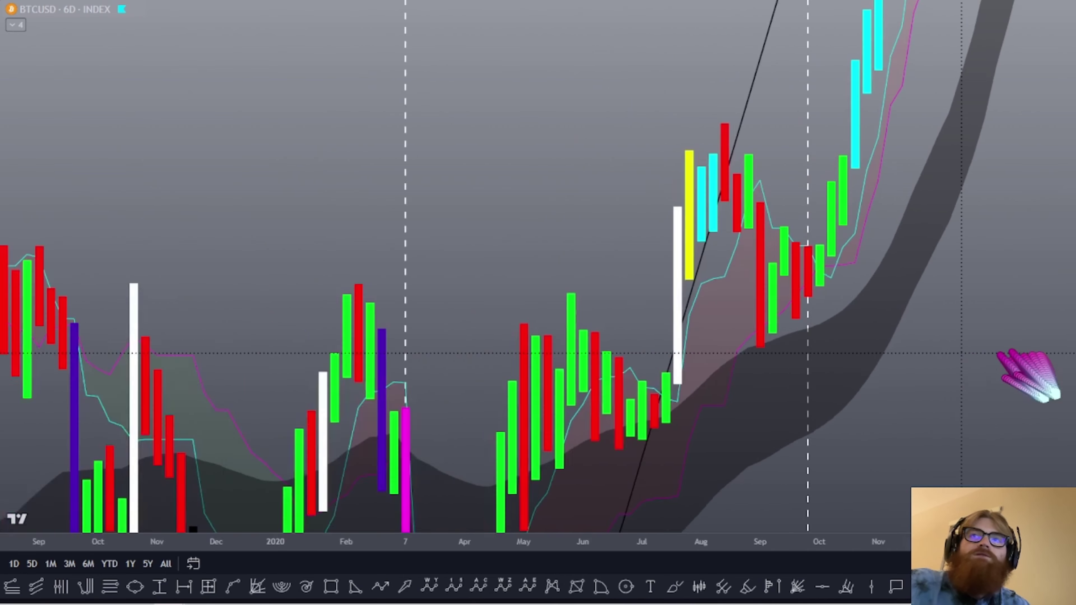
{"action": "scroll", "coordinate": [799, 250], "scroll_direction": "right", "scroll_amount": 5}
{"action": "scroll", "coordinate": [799, 250], "scroll_direction": "down", "scroll_amount": 3}
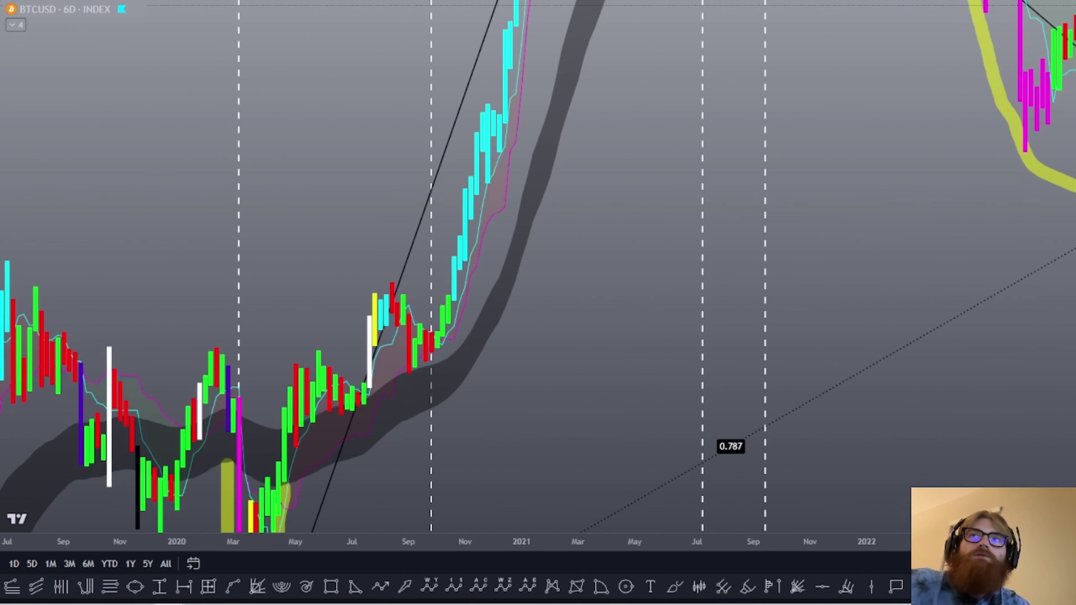
{"action": "scroll", "coordinate": [799, 250], "scroll_direction": "right", "scroll_amount": 10}
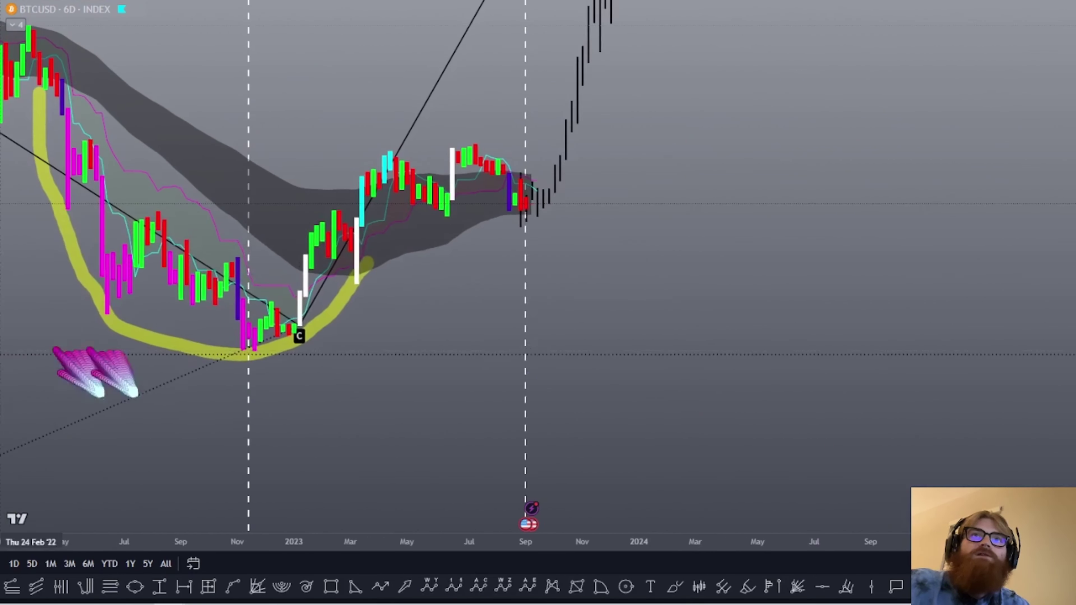
Bring back the oscillator panes on the 6-day chart, then maximize the price pane again
{"action": "scroll", "coordinate": [786, 354], "scroll_direction": "up", "scroll_amount": 3}
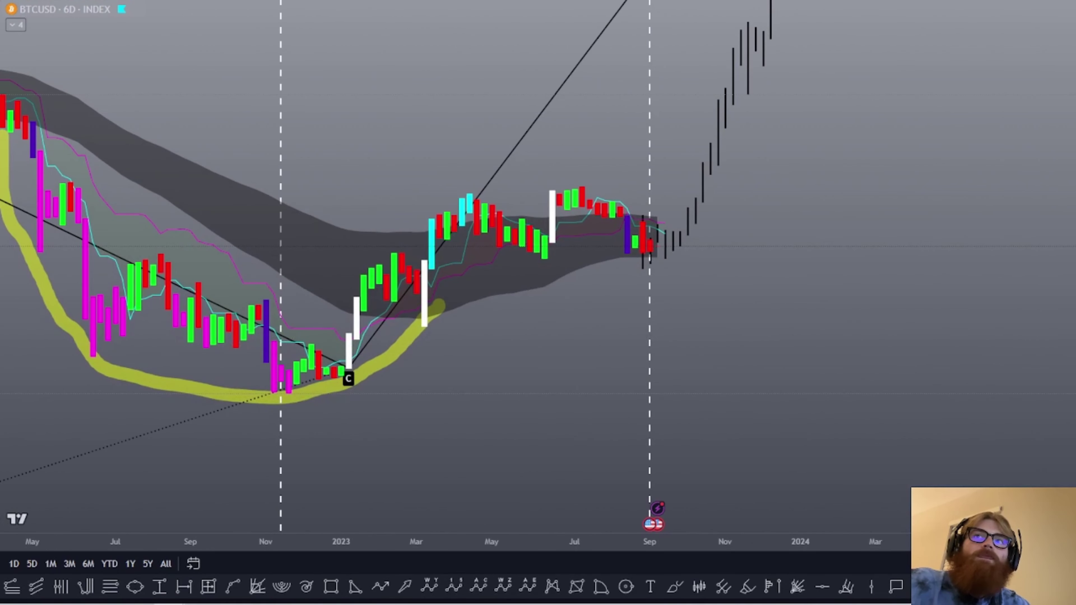
{"action": "scroll", "coordinate": [755, 375], "scroll_direction": "up", "scroll_amount": 4}
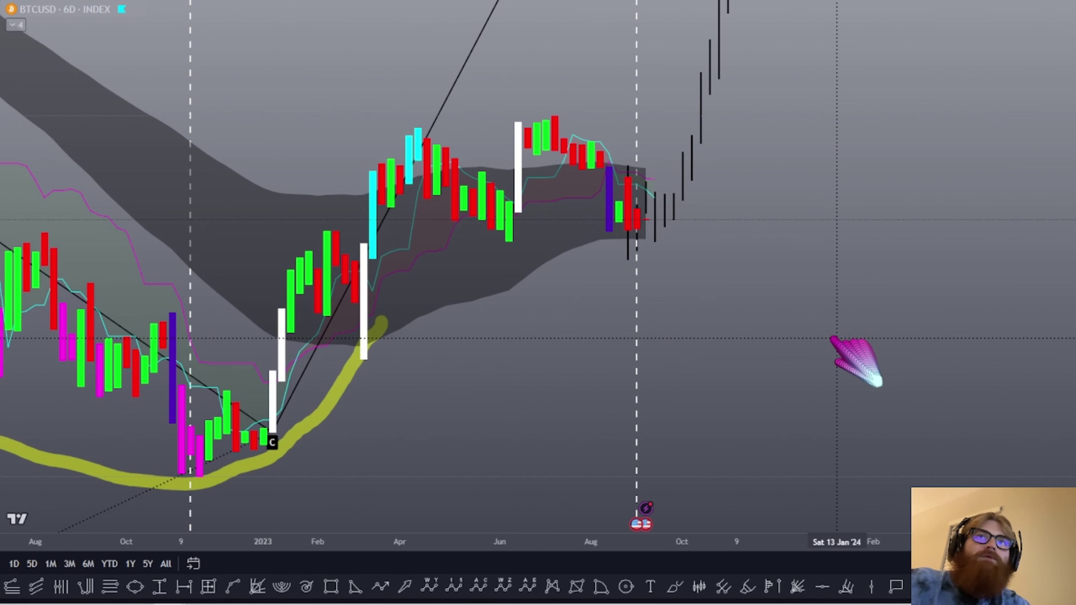
{"action": "double_click", "coordinate": [856, 318]}
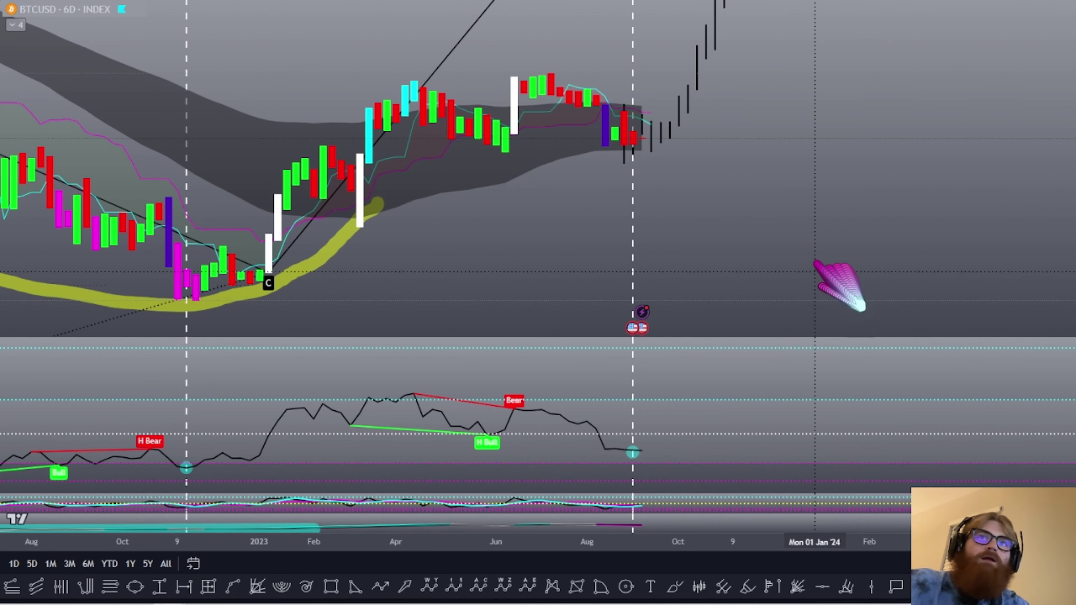
{"action": "double_click", "coordinate": [835, 286]}
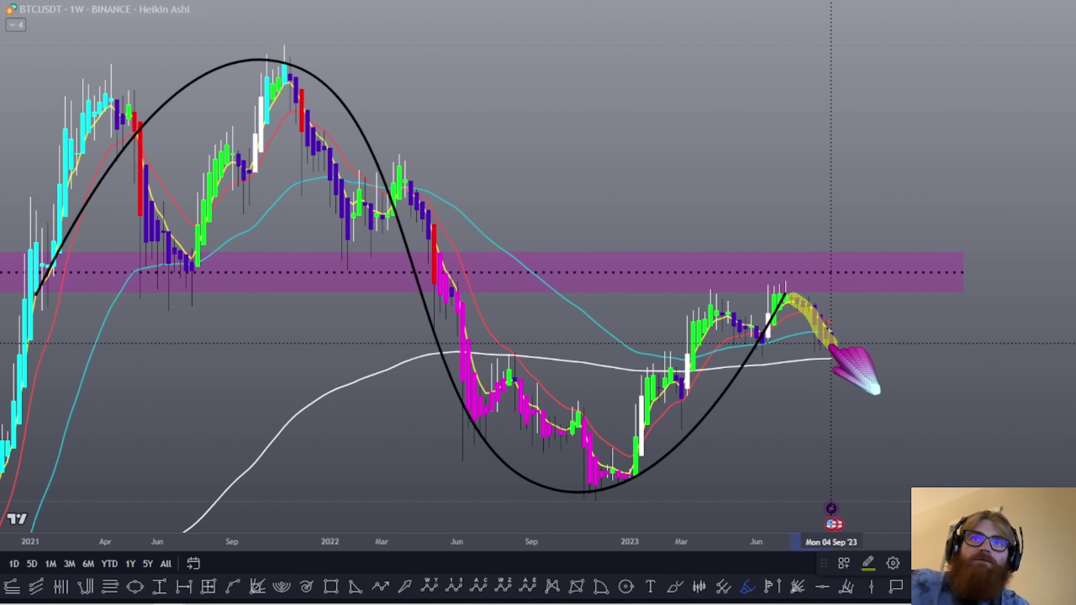
{"action": "mouse_move", "coordinate": [831, 343]}
{"action": "left_mouse_down"}
{"action": "mouse_move", "coordinate": [854, 382]}
{"action": "mouse_move", "coordinate": [871, 373]}
{"action": "mouse_move", "coordinate": [884, 386]}
{"action": "left_mouse_up"}
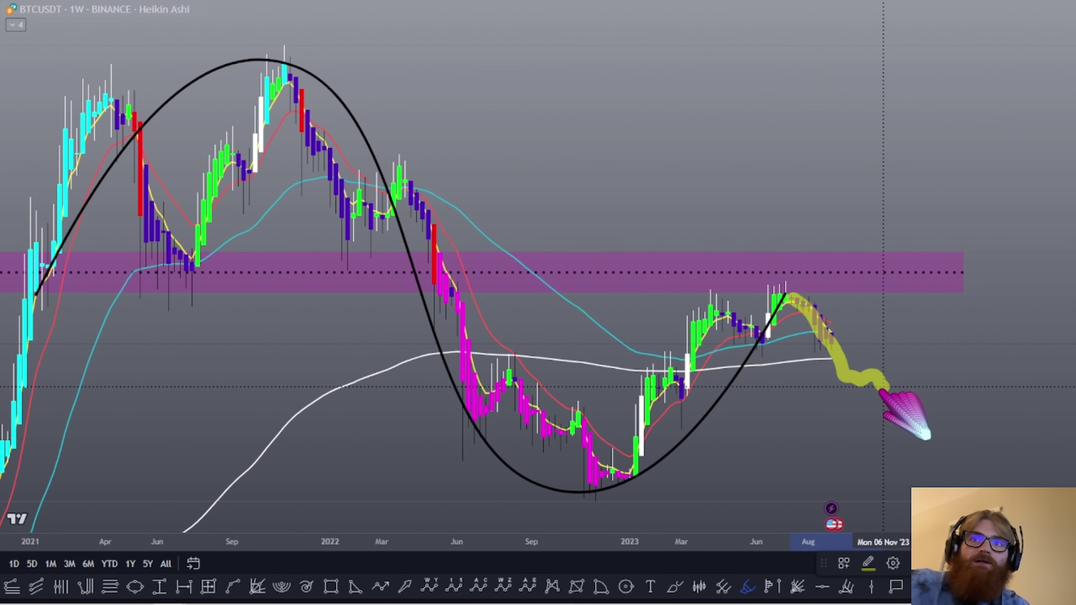
{"action": "left_click_drag", "start_coordinate": [912, 410], "coordinate": [961, 252]}
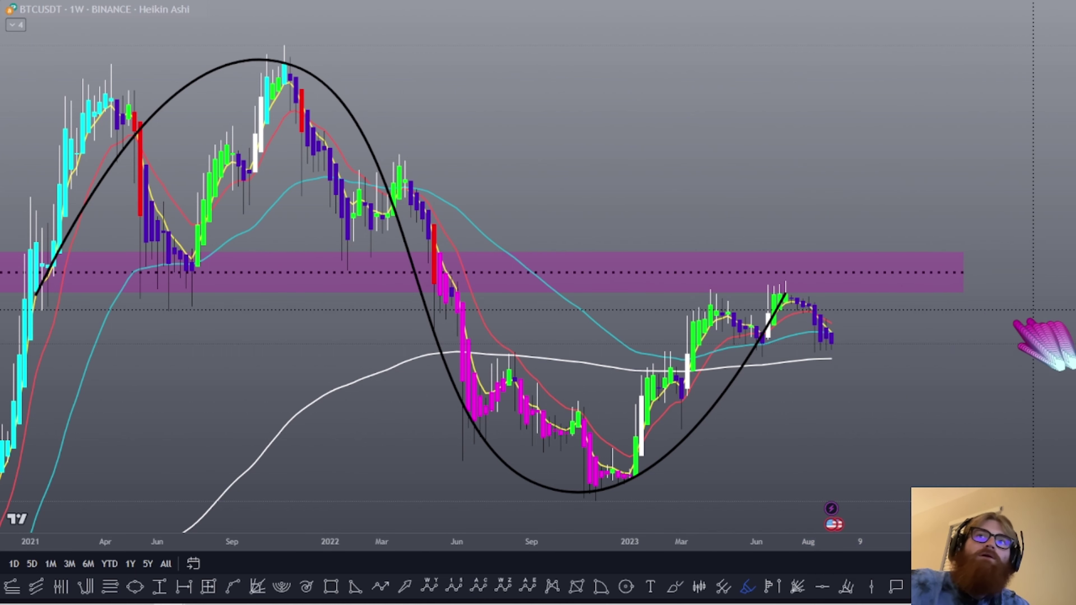
{"action": "mouse_move", "coordinate": [807, 303]}
{"action": "left_mouse_down"}
{"action": "mouse_move", "coordinate": [837, 350]}
{"action": "mouse_move", "coordinate": [987, 146]}
{"action": "left_mouse_up"}
{"action": "mouse_move", "coordinate": [796, 297]}
{"action": "left_mouse_down"}
{"action": "mouse_move", "coordinate": [829, 351]}
{"action": "mouse_move", "coordinate": [892, 384]}
{"action": "mouse_move", "coordinate": [936, 233]}
{"action": "left_mouse_up"}
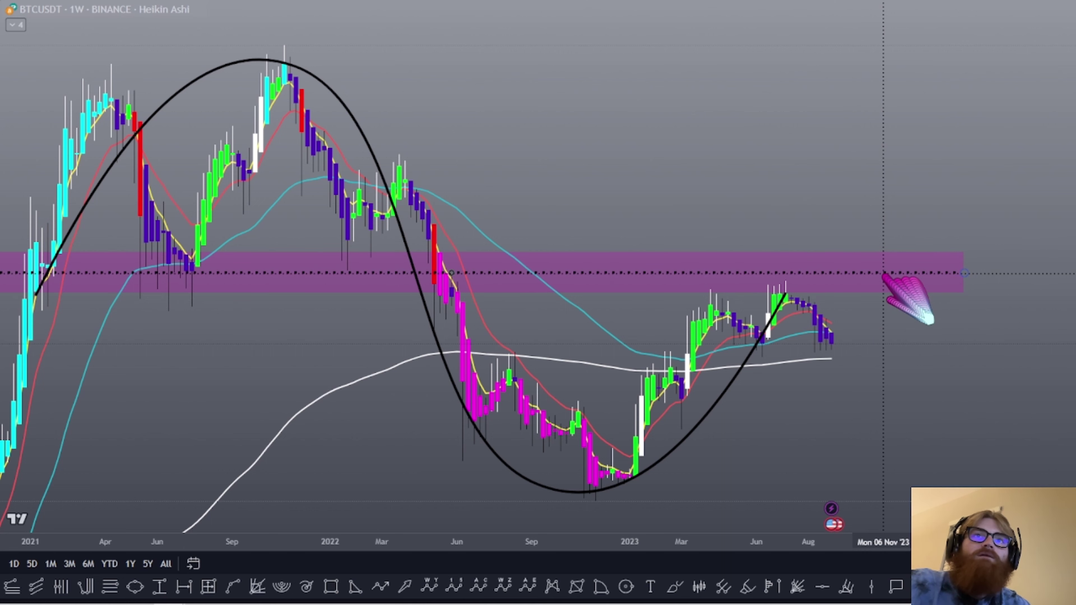
Maximize the weekly oscillator pane and pan it to show the converging triangle
{"action": "double_click", "coordinate": [856, 365]}
{"action": "scroll", "coordinate": [961, 447], "scroll_direction": "down", "scroll_amount": 5}
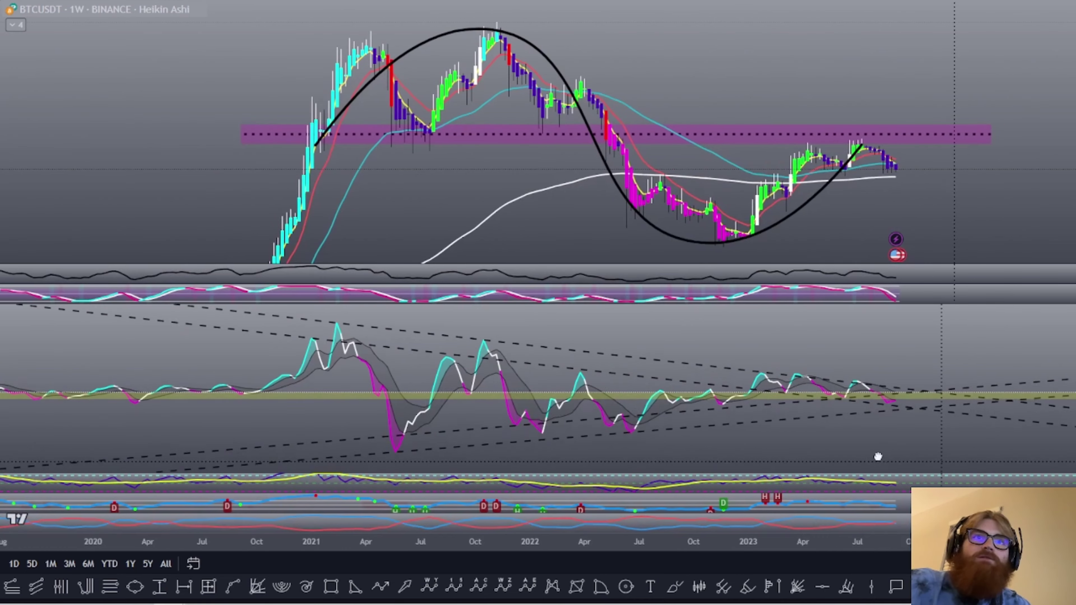
{"action": "double_click", "coordinate": [889, 447]}
{"action": "left_click_drag", "start_coordinate": [901, 446], "coordinate": [858, 510]}
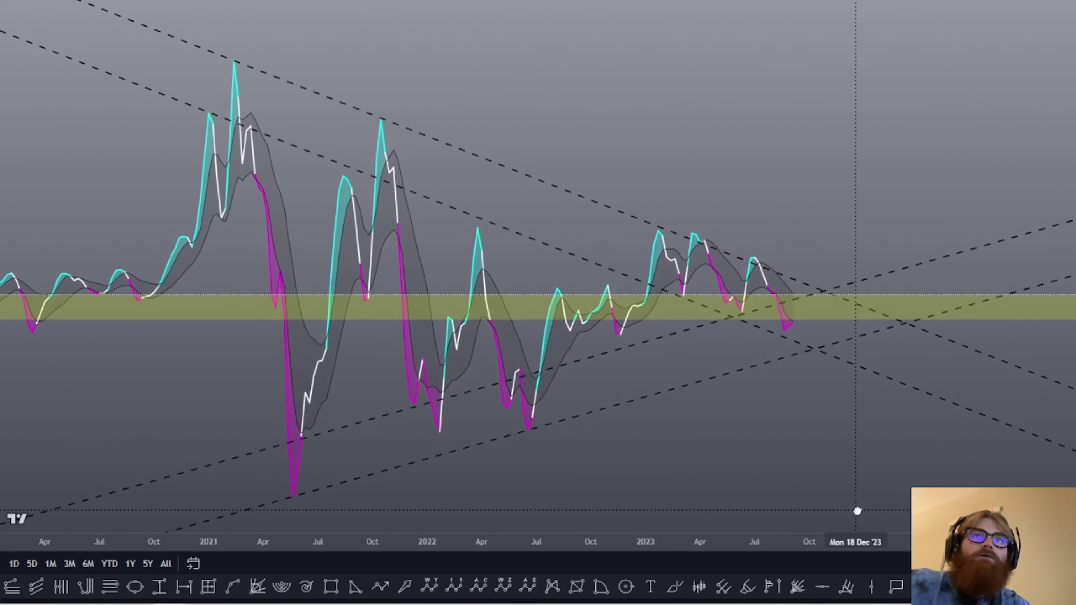
{"action": "scroll", "coordinate": [862, 494], "scroll_direction": "up", "scroll_amount": 2}
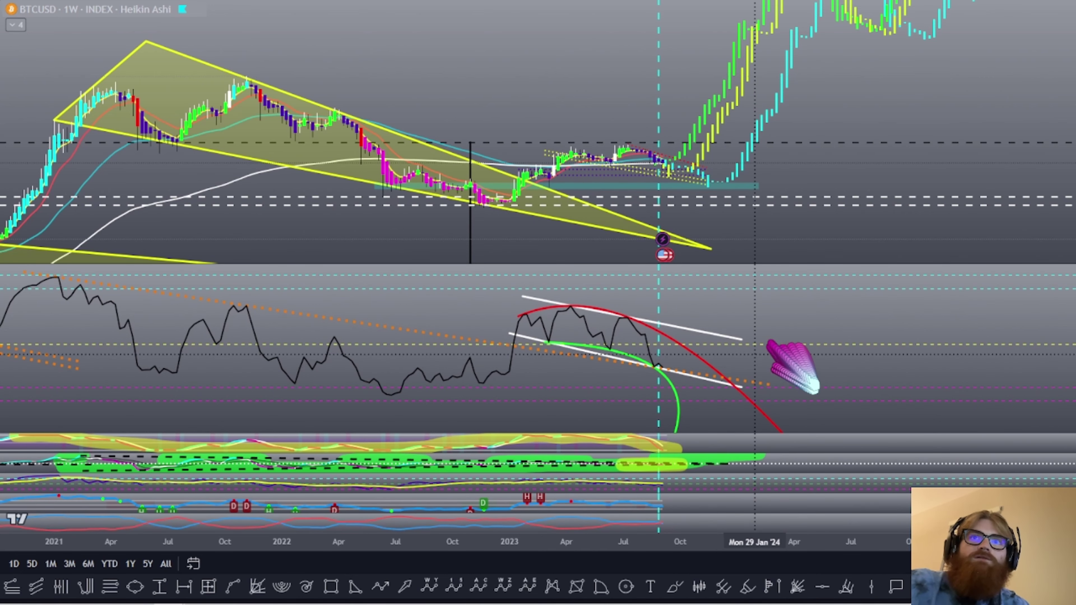
Maximize the weekly BTCUSD price pane and pan it to the 2023 candles and projected path
{"action": "double_click", "coordinate": [781, 318]}
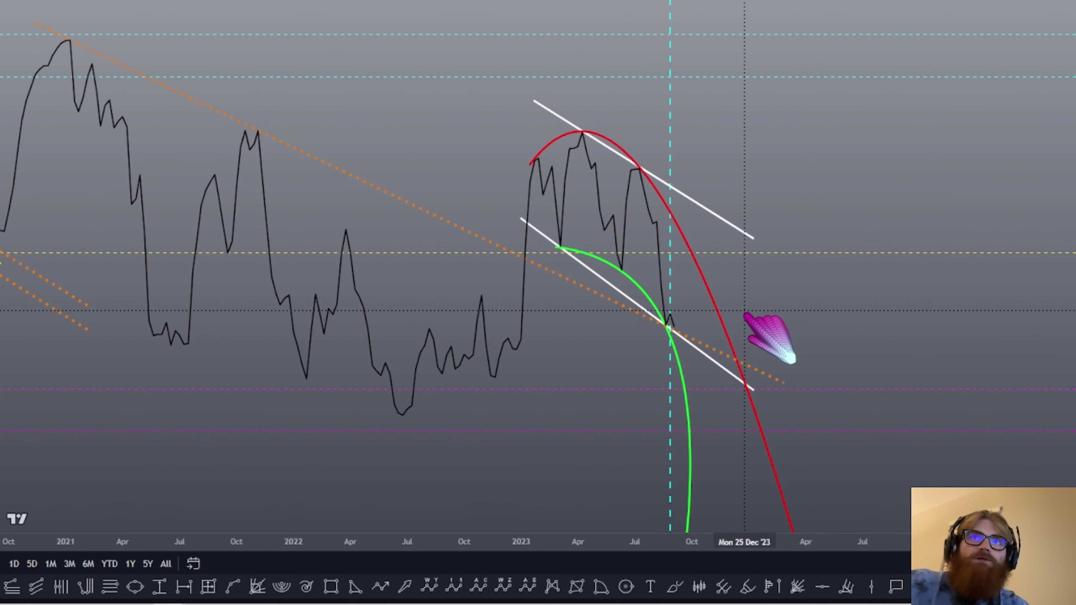
{"action": "double_click", "coordinate": [824, 313]}
{"action": "double_click", "coordinate": [805, 247]}
{"action": "scroll", "coordinate": [744, 379], "scroll_direction": "up", "scroll_amount": 3}
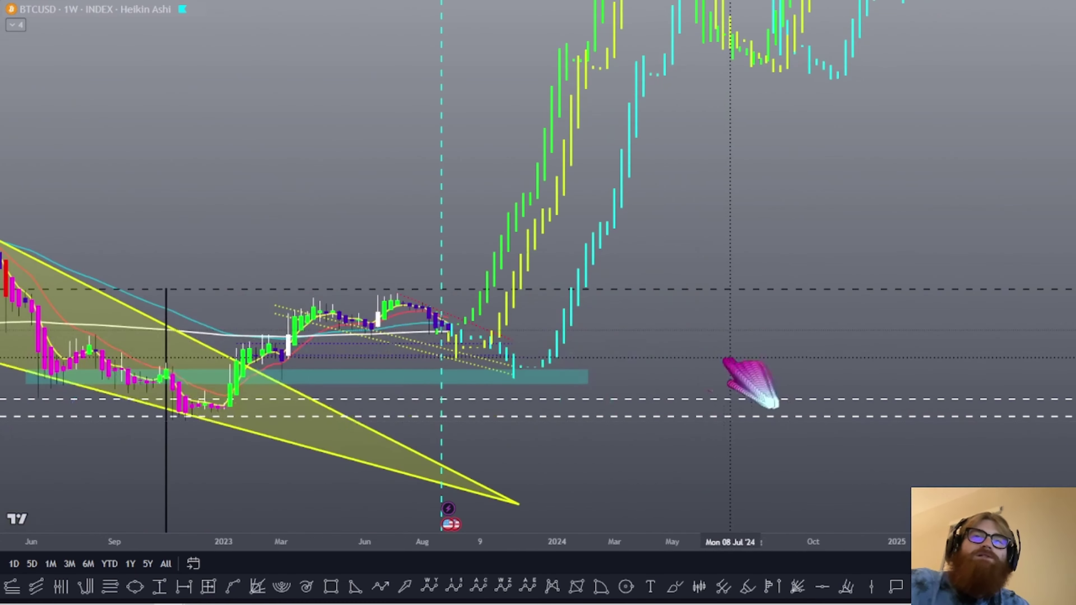
{"action": "left_click_drag", "start_coordinate": [744, 380], "coordinate": [997, 356]}
{"action": "scroll", "coordinate": [997, 356], "scroll_direction": "up", "scroll_amount": 2}
{"action": "scroll", "coordinate": [1010, 432], "scroll_direction": "up", "scroll_amount": 5}
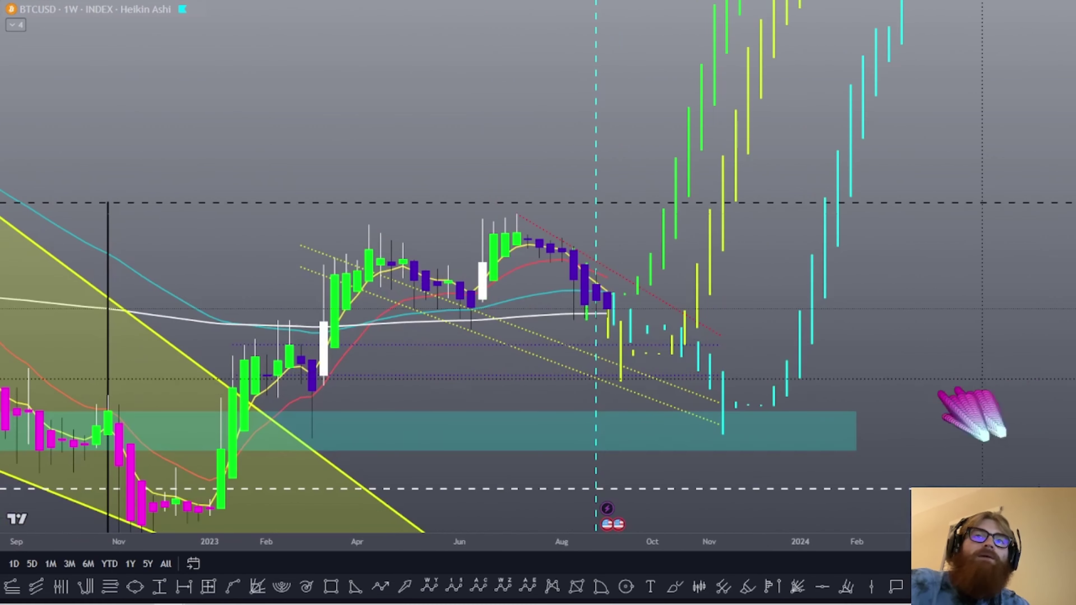
{"action": "scroll", "coordinate": [937, 427], "scroll_direction": "up", "scroll_amount": 3}
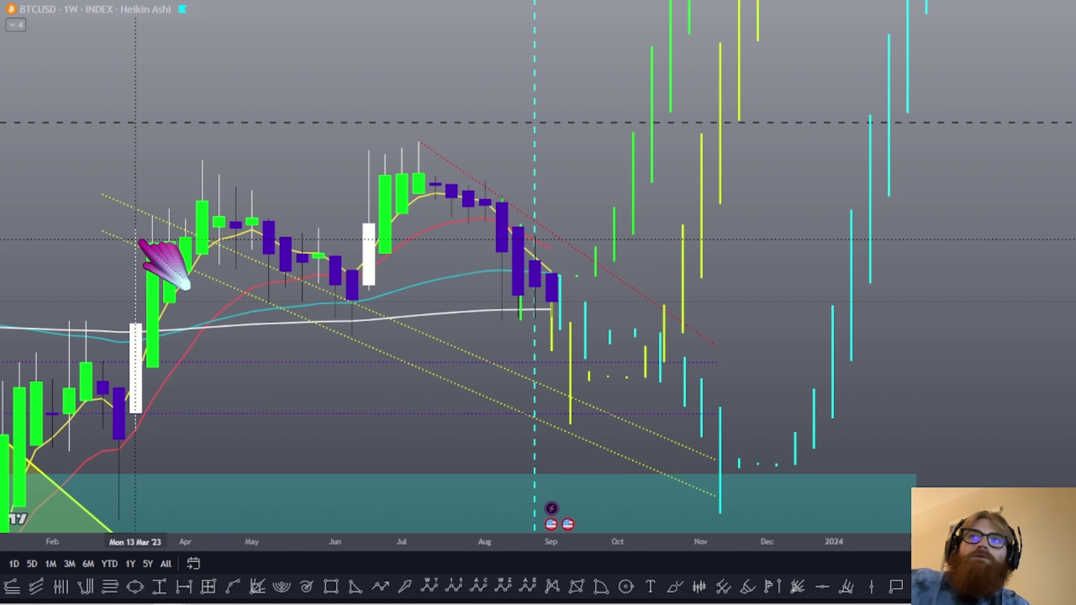
Draw a purple rectangle from the March 2023 highs to late December 2023
{"action": "left_click", "coordinate": [135, 242]}
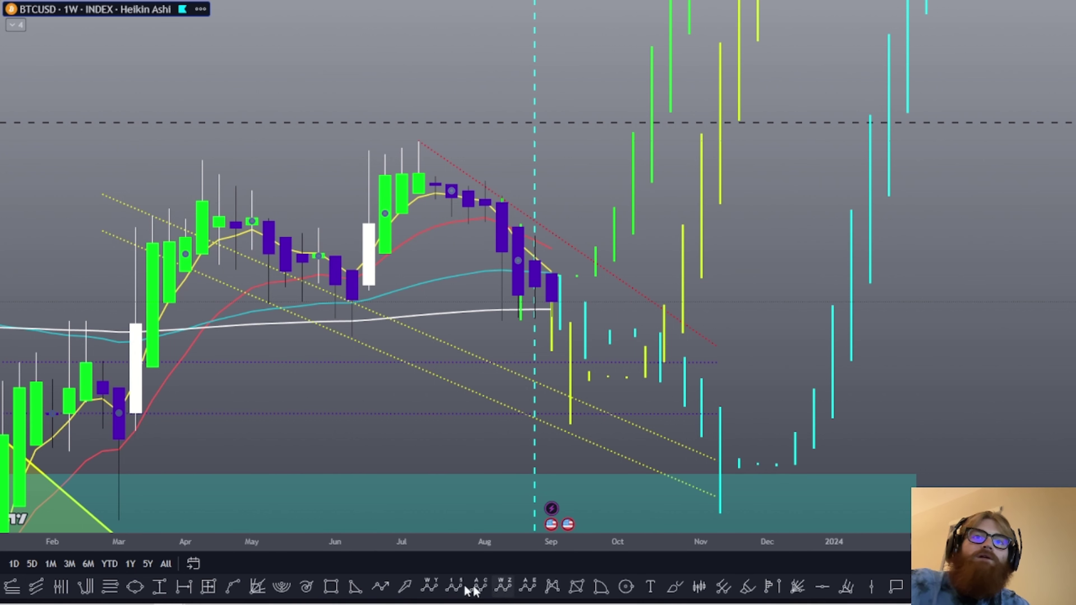
{"action": "left_click", "coordinate": [333, 588]}
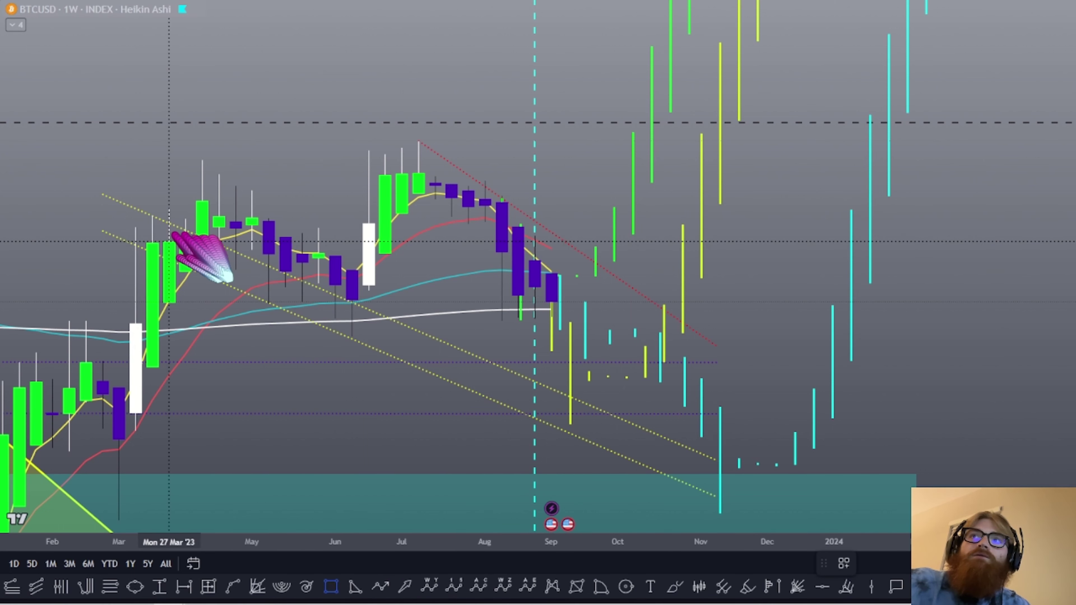
{"action": "left_click", "coordinate": [174, 241]}
{"action": "left_click", "coordinate": [822, 200]}
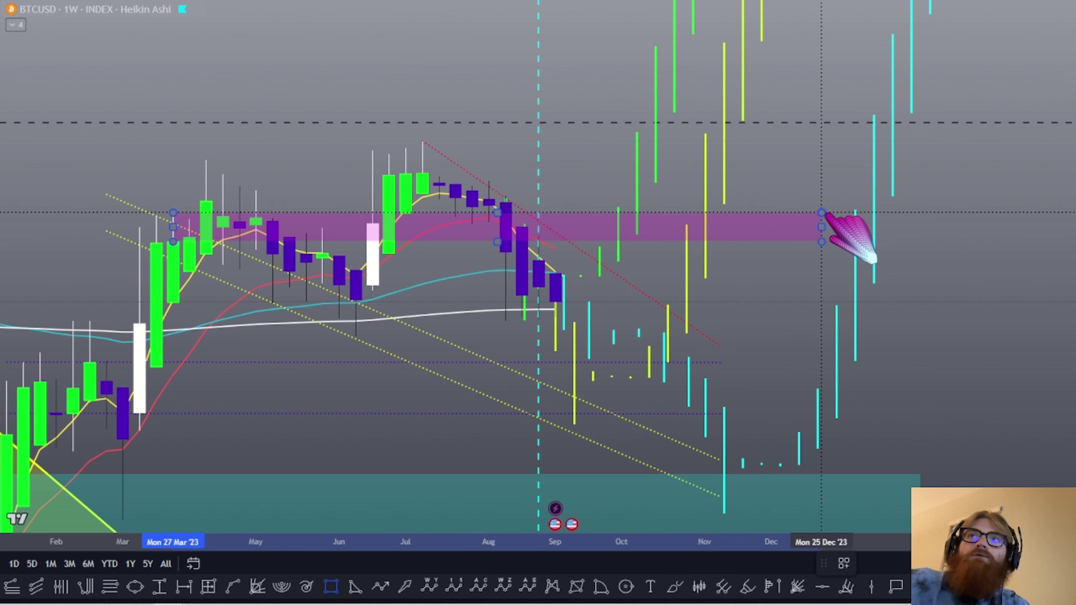
{"action": "left_click", "coordinate": [965, 392]}
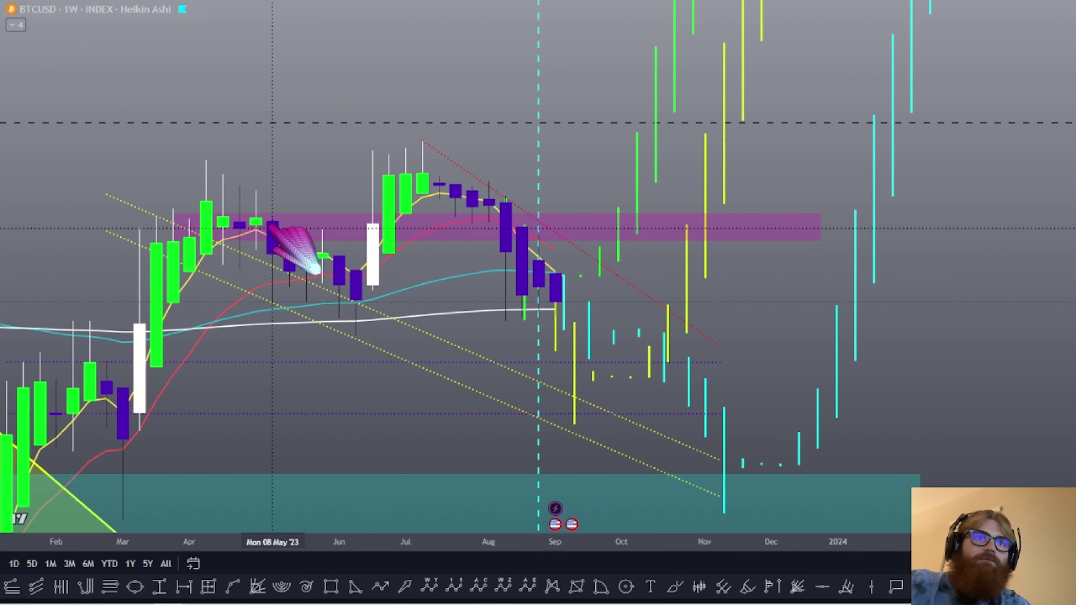